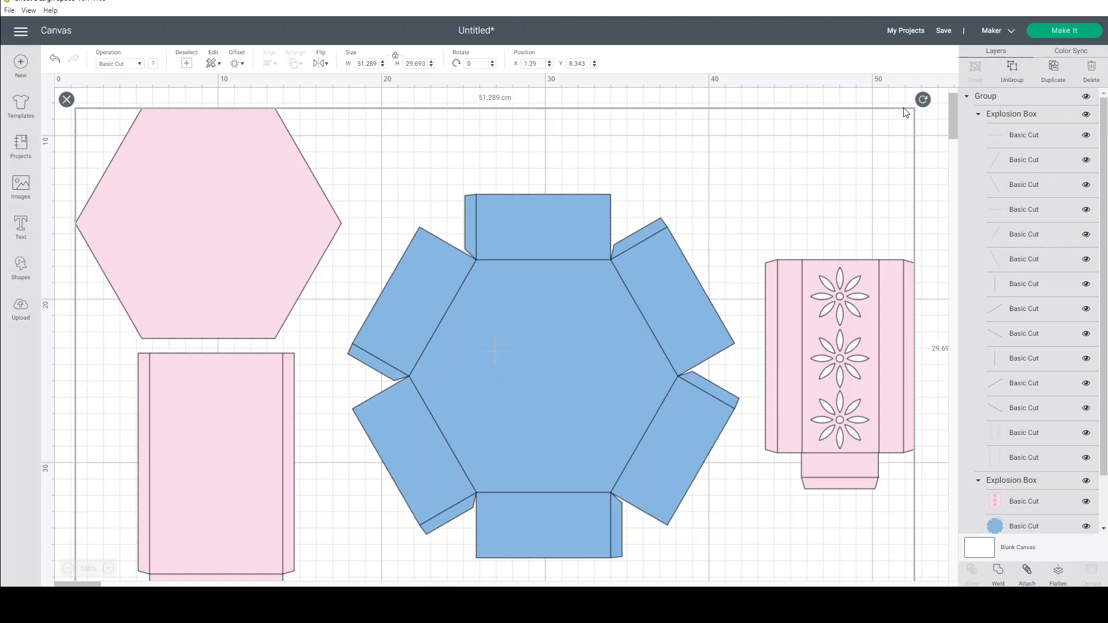
- Change the operation of the Explosion Box subgroup that holds the fold lines to Score
left_click(997, 114)
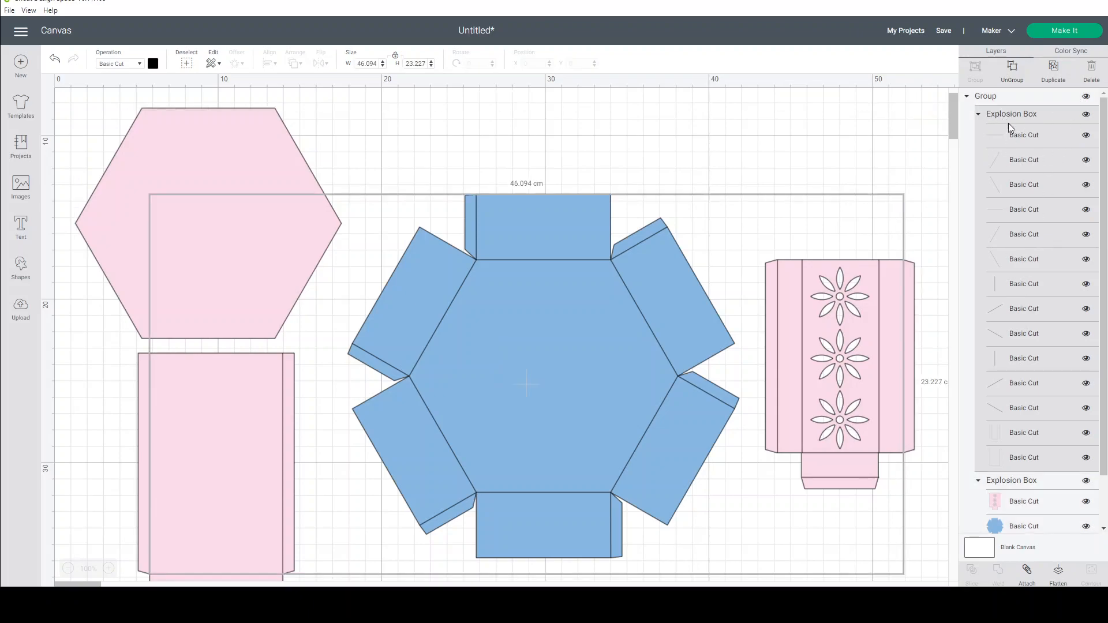
left_click(977, 115)
left_click(978, 116)
left_click(978, 115)
left_click(978, 115)
left_click(978, 115)
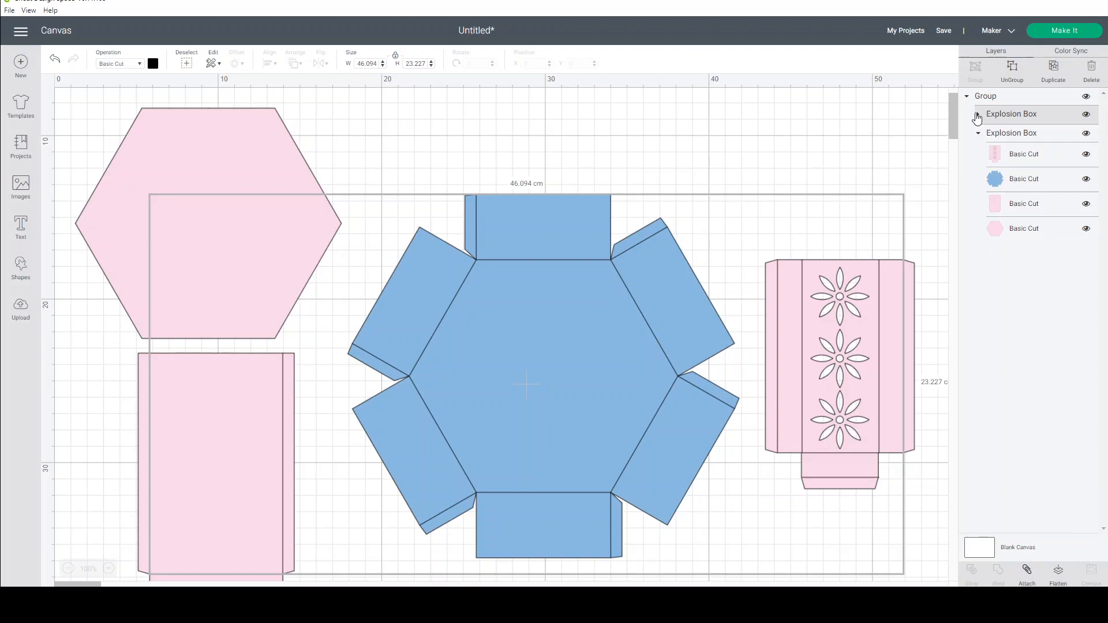
left_click(979, 115)
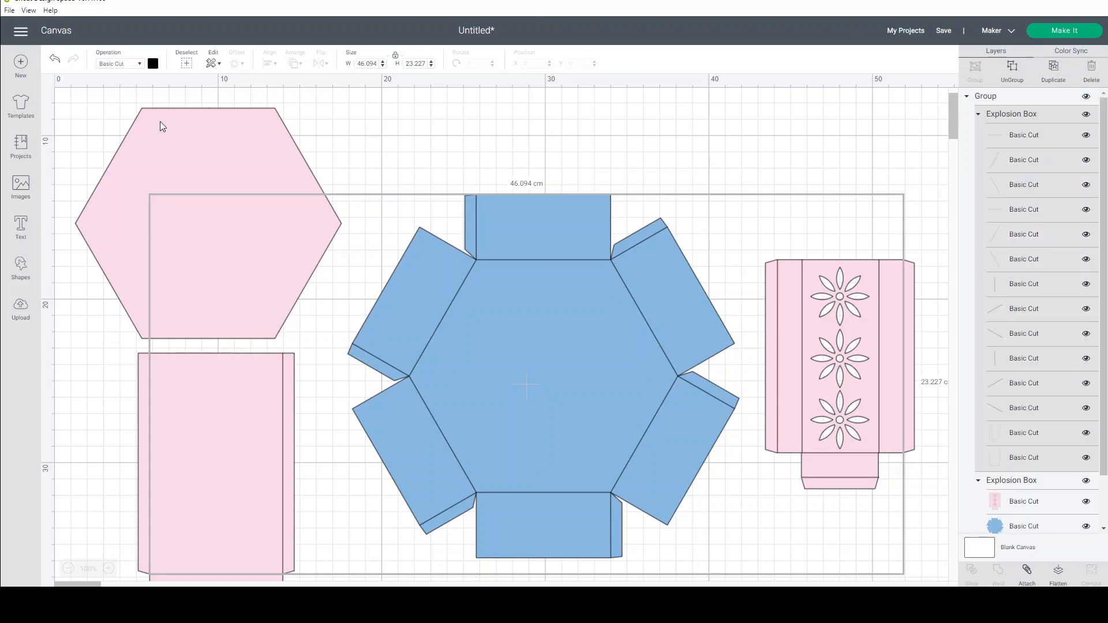
left_click(114, 66)
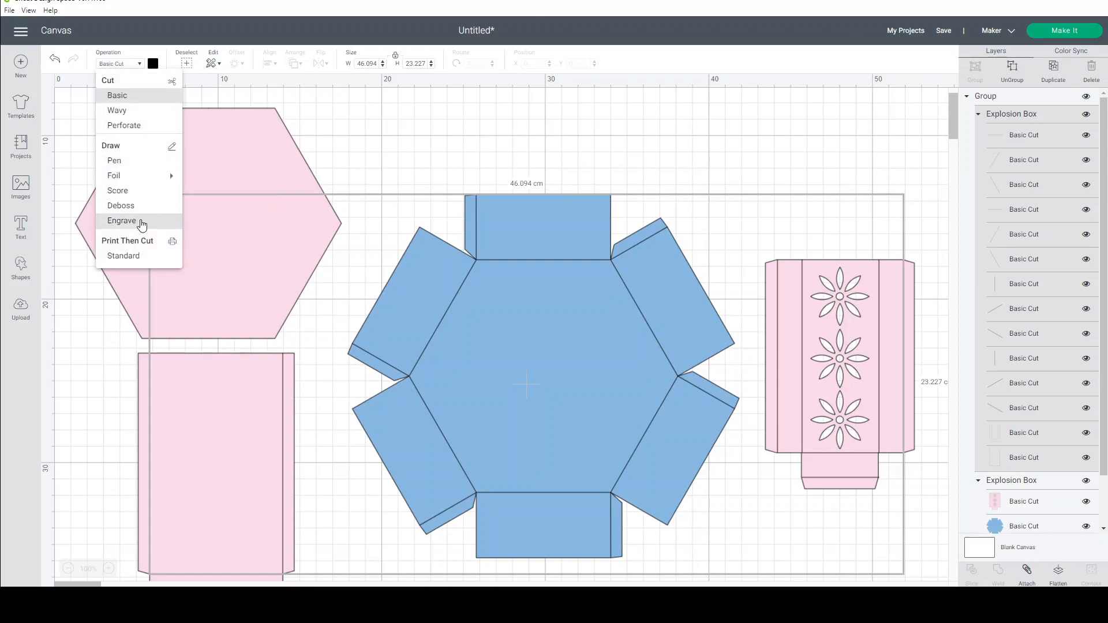
left_click(118, 191)
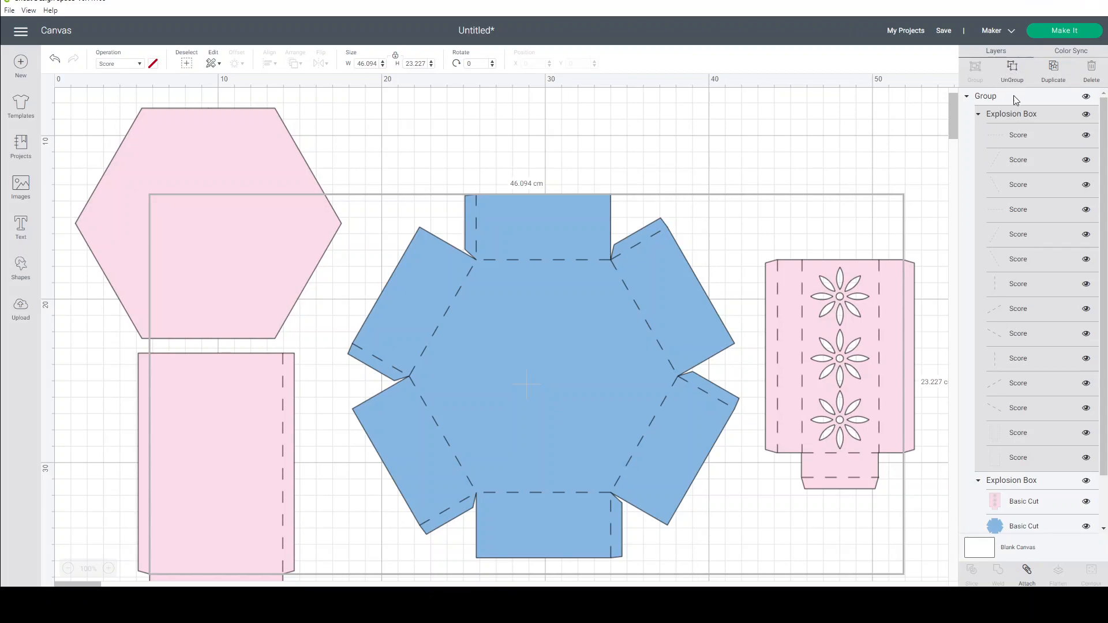
- Ungroup both Explosion Box subgroups and the remaining parent group so every score line set and cut shape is separate
left_click(1013, 69)
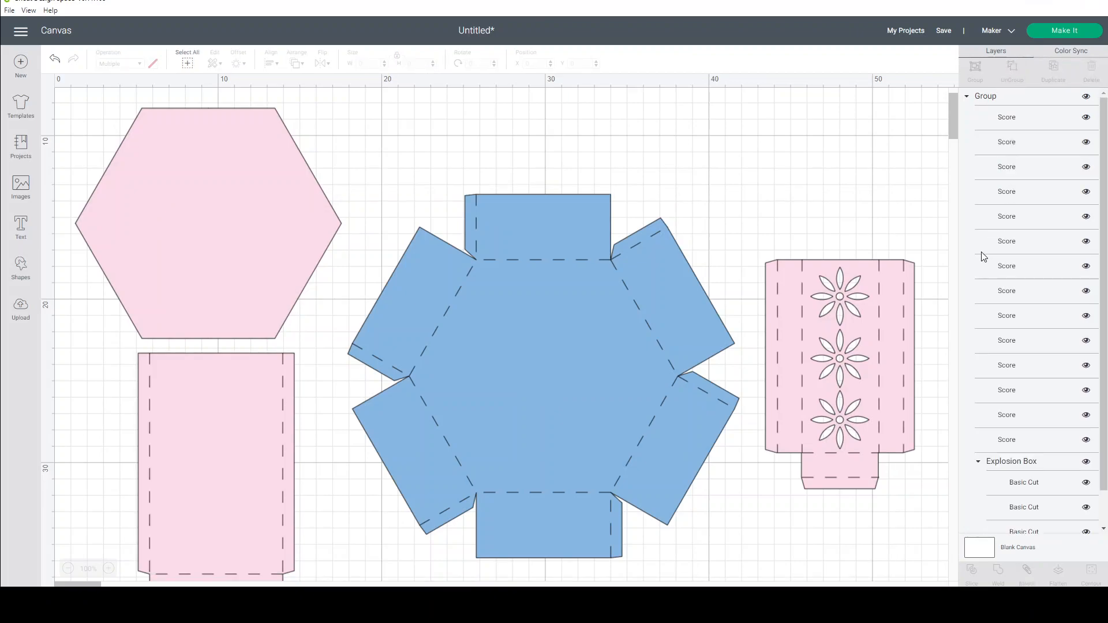
scroll(985, 259, "down", 2)
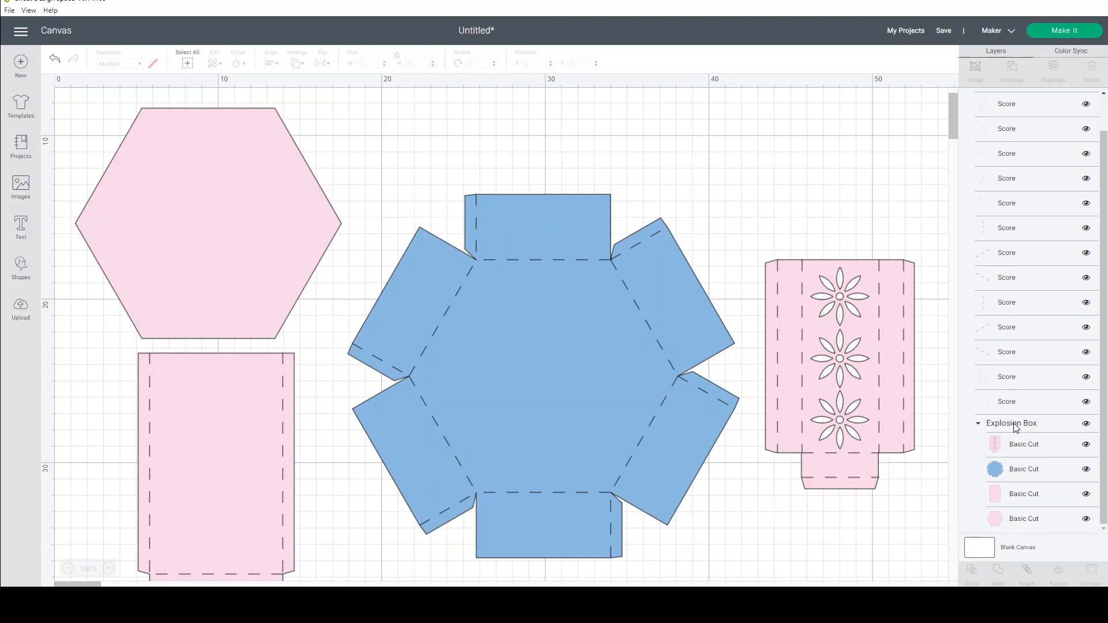
key("ctrl+z")
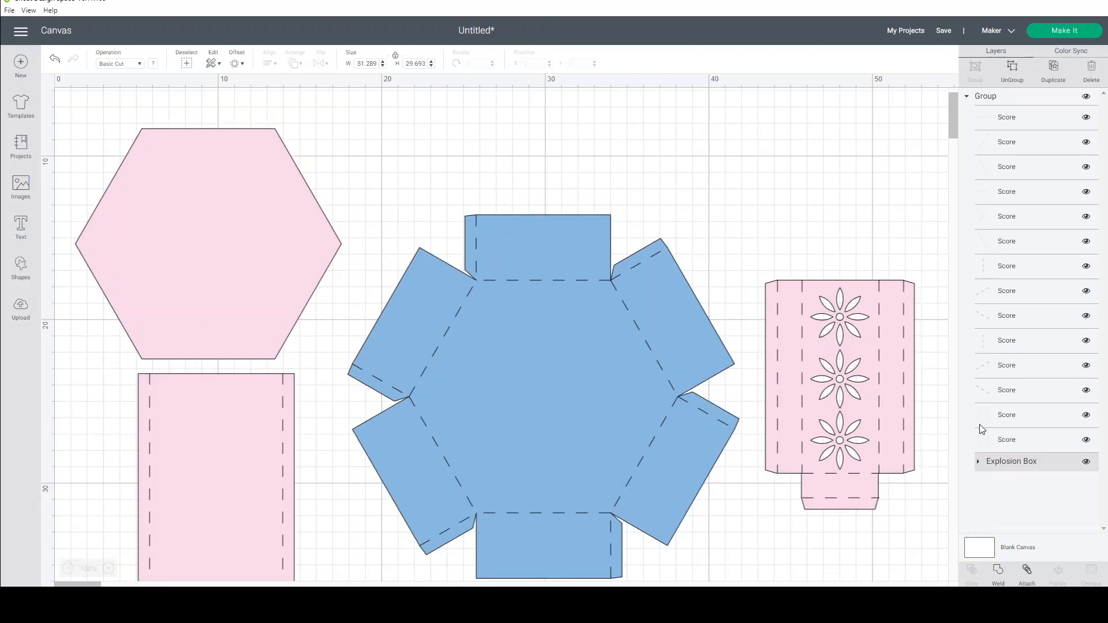
left_click(977, 462)
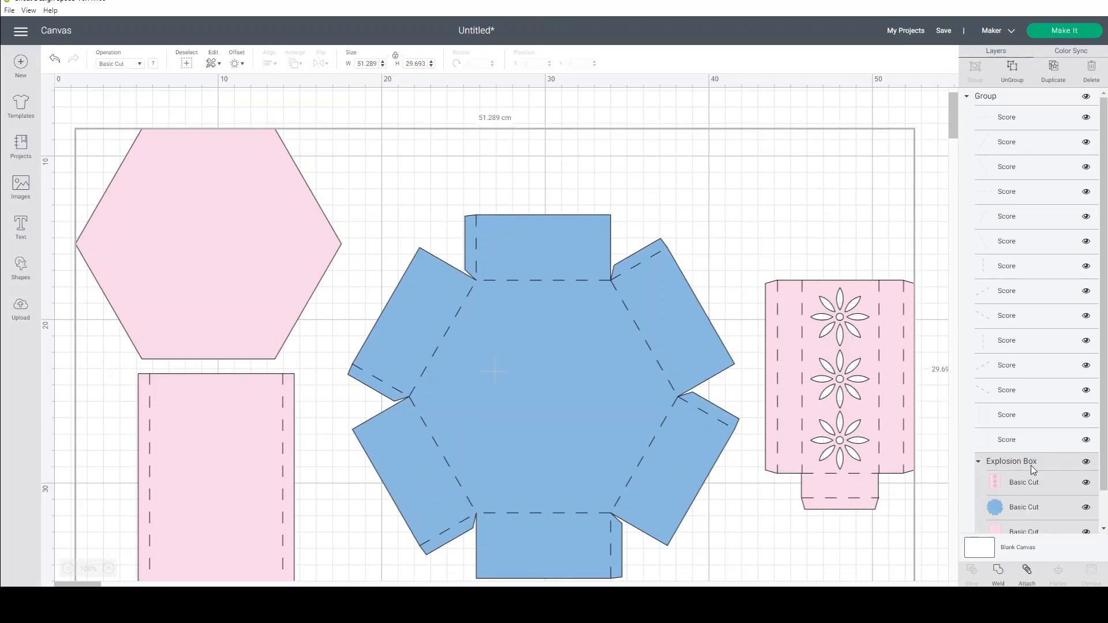
left_click(1011, 69)
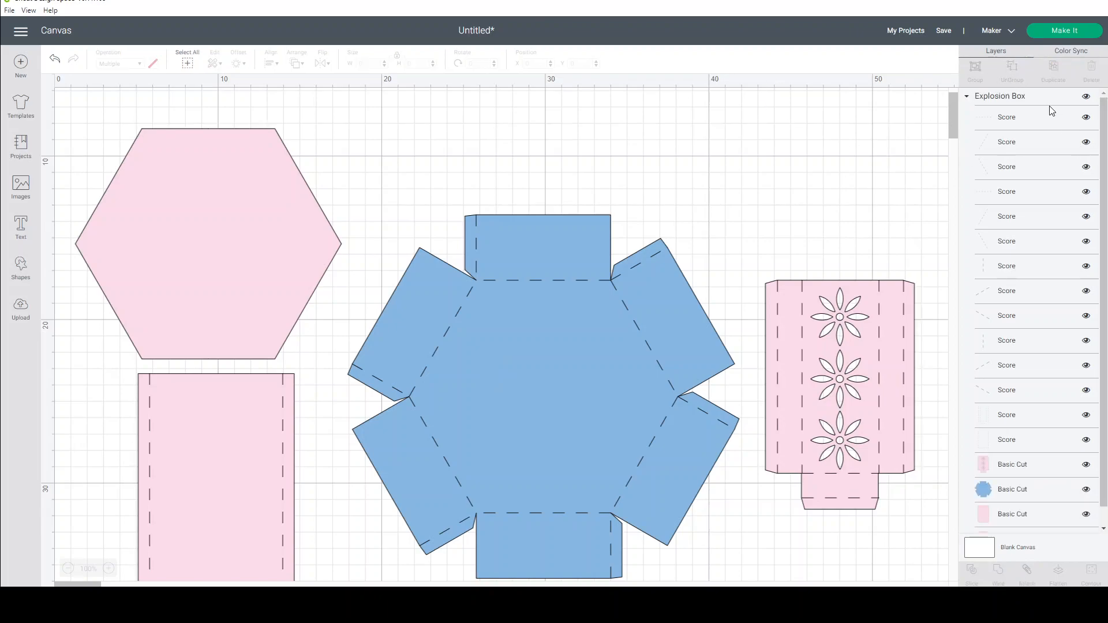
left_click(994, 98)
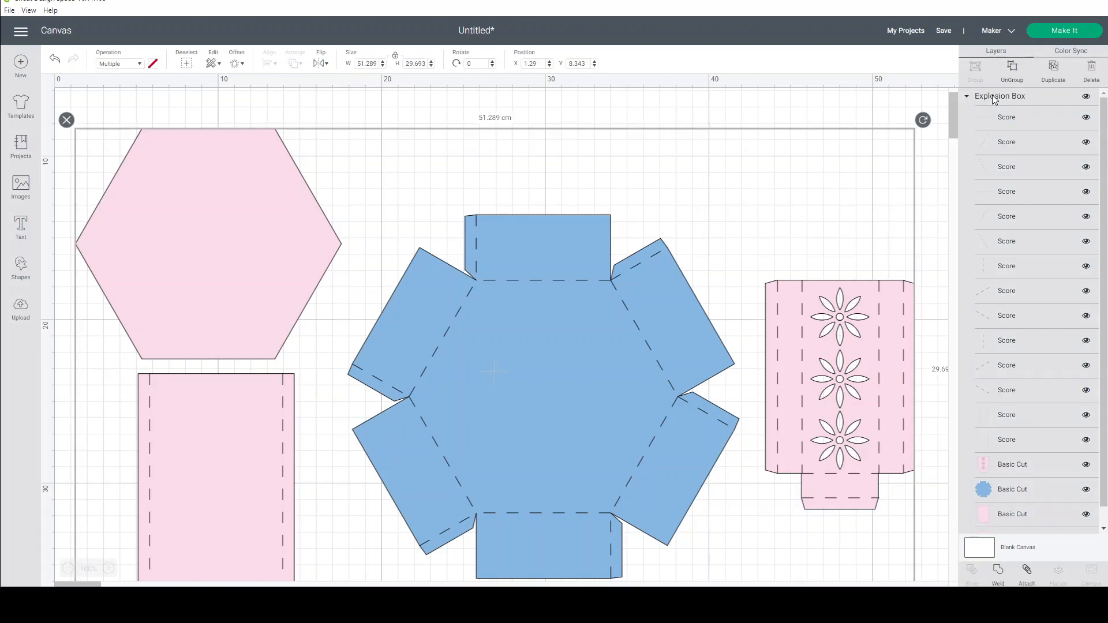
left_click(1013, 68)
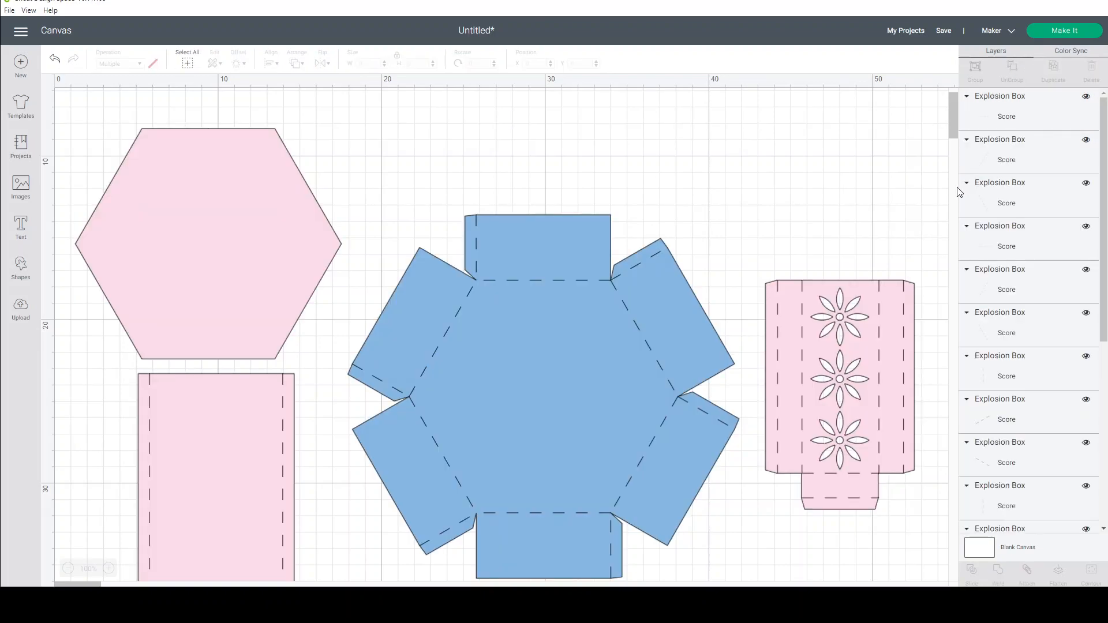
- Attach the score lines to the pink flower panel and move it up to about X 43.9, Y 9.8 cm
left_click(1001, 99)
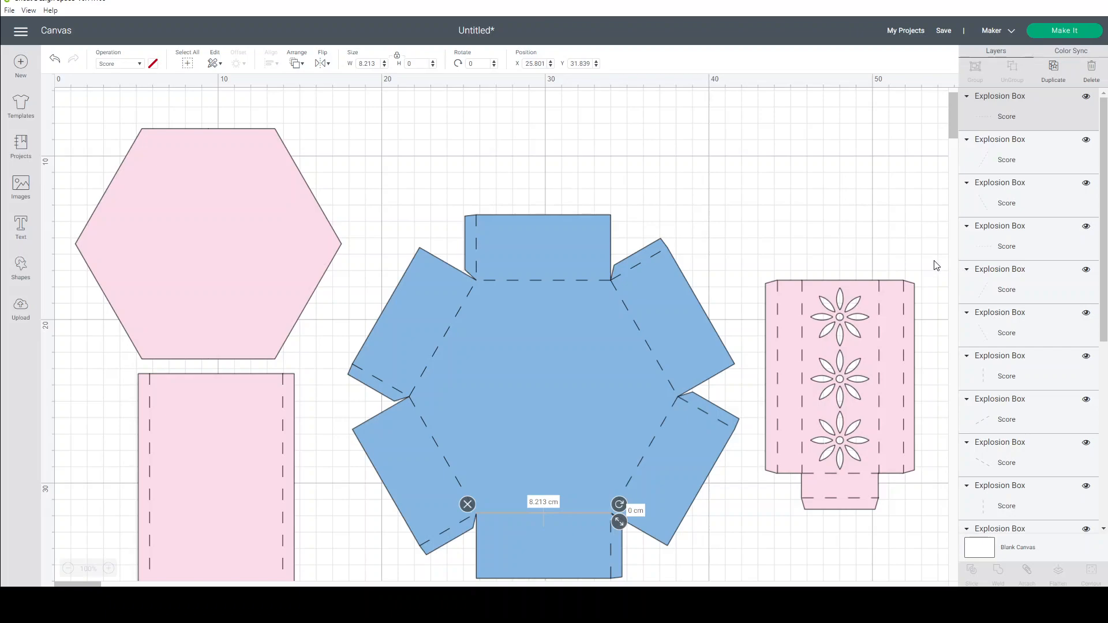
left_click_drag(929, 258, 761, 565)
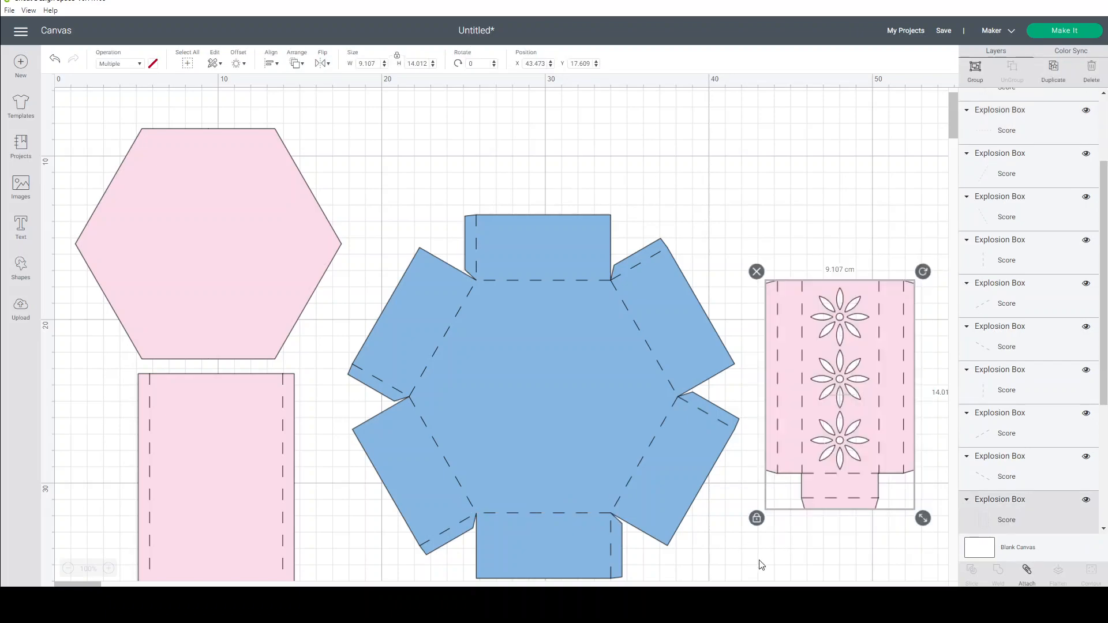
left_click(1026, 572)
left_click_drag(857, 458, 865, 331)
- Attach all score lines on the blue hexagonal base to its cut shape
left_click(377, 235)
left_click_drag(351, 161, 744, 583)
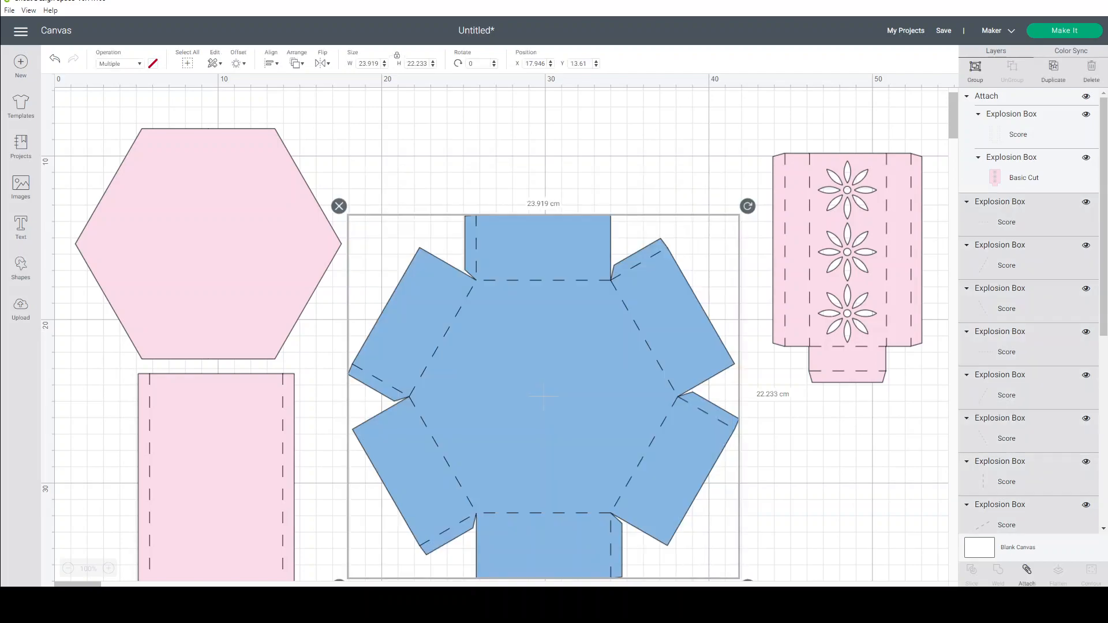
left_click(1026, 572)
- Move the pink hexagon up to about X 0.9, Y 5.2 cm and attach the score lines to the pink rectangular panel
left_click_drag(176, 265, 171, 214)
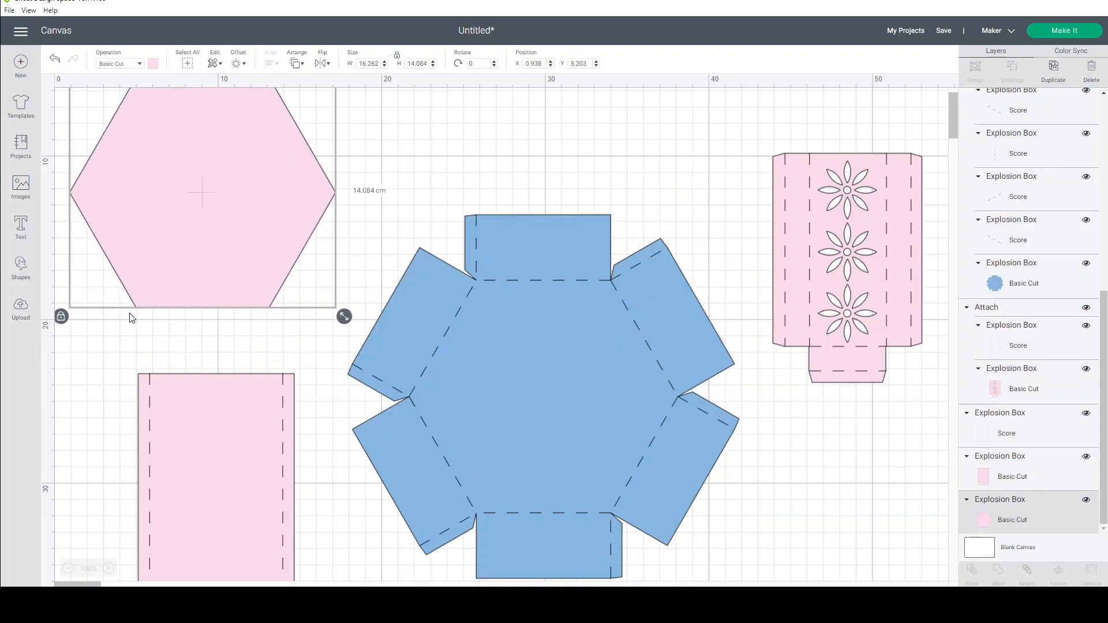
left_click_drag(108, 347, 310, 580)
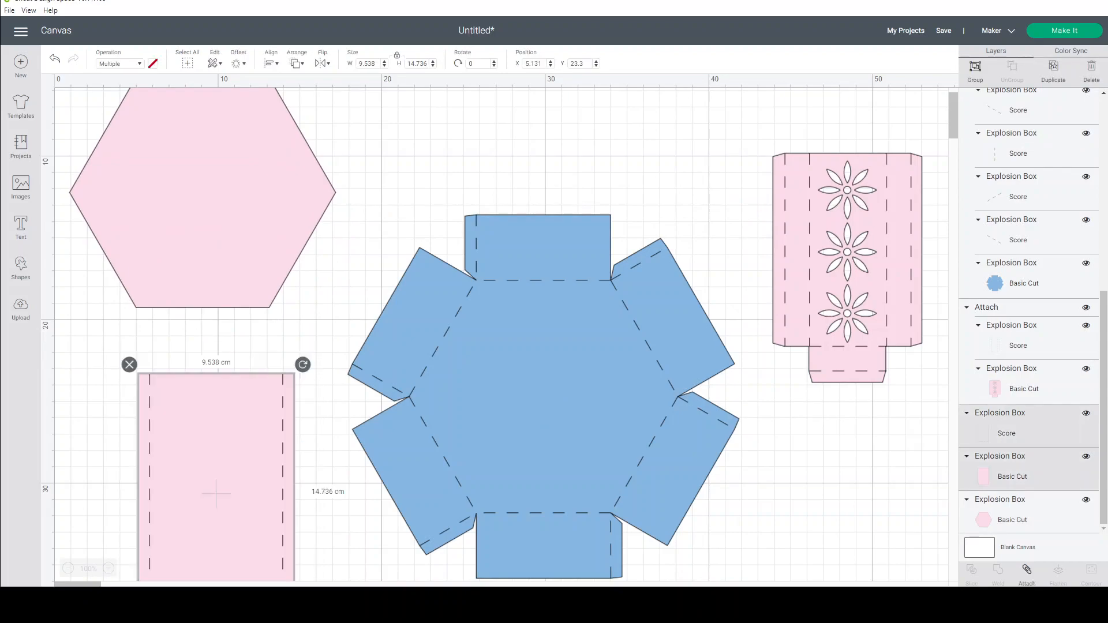
left_click(1026, 573)
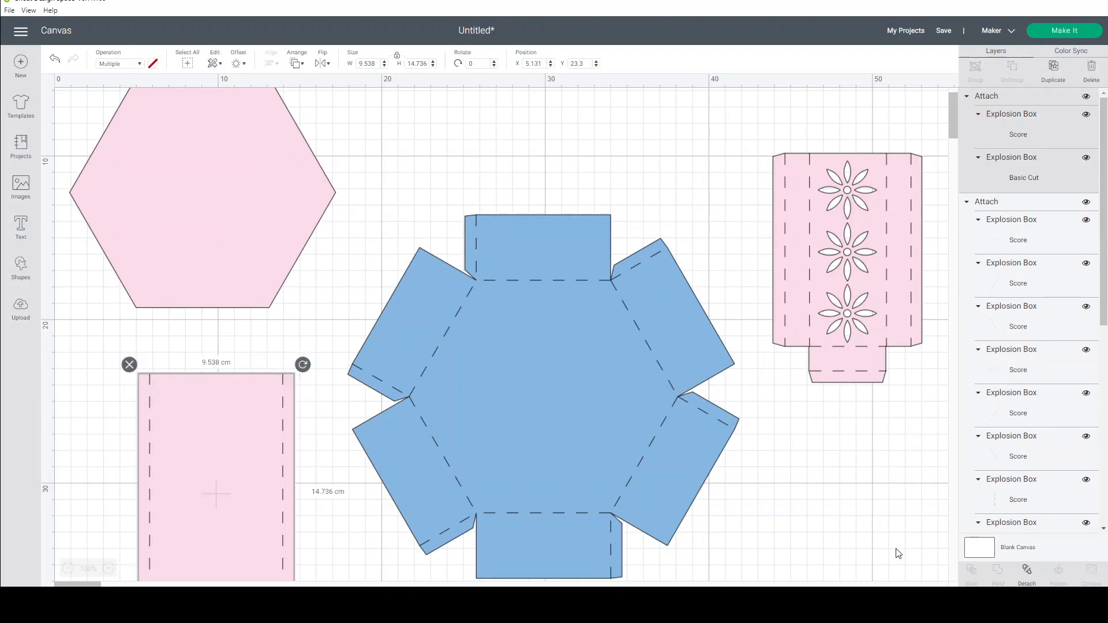
left_click(860, 516)
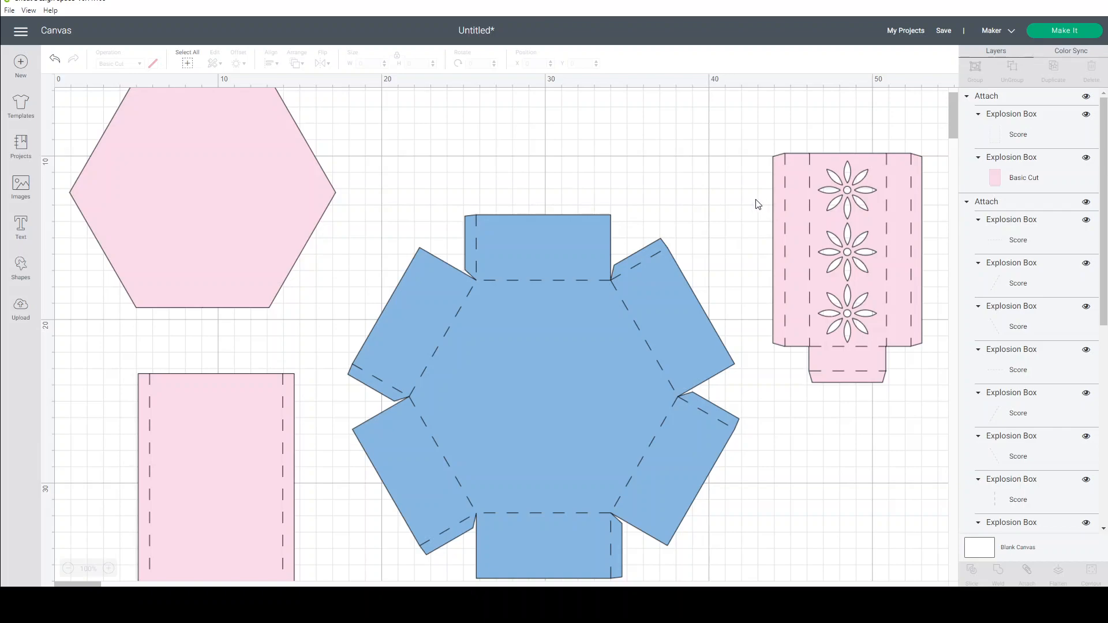
- Recolor the flower panel's Basic Cut layer to dark navy blue
left_click(829, 230)
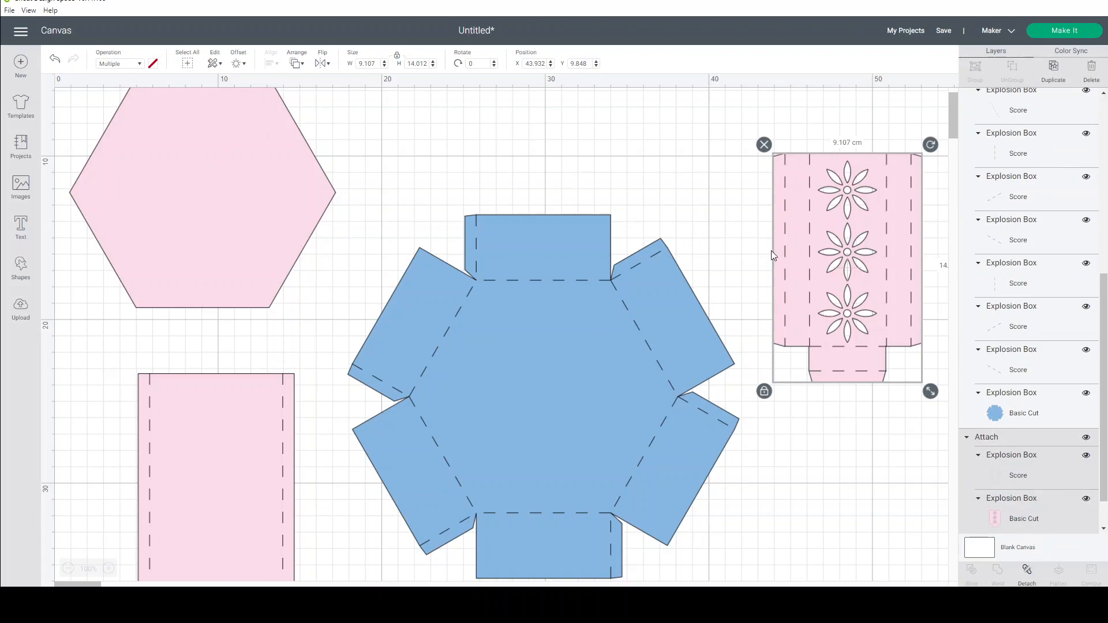
left_click(896, 562)
left_click(1029, 523)
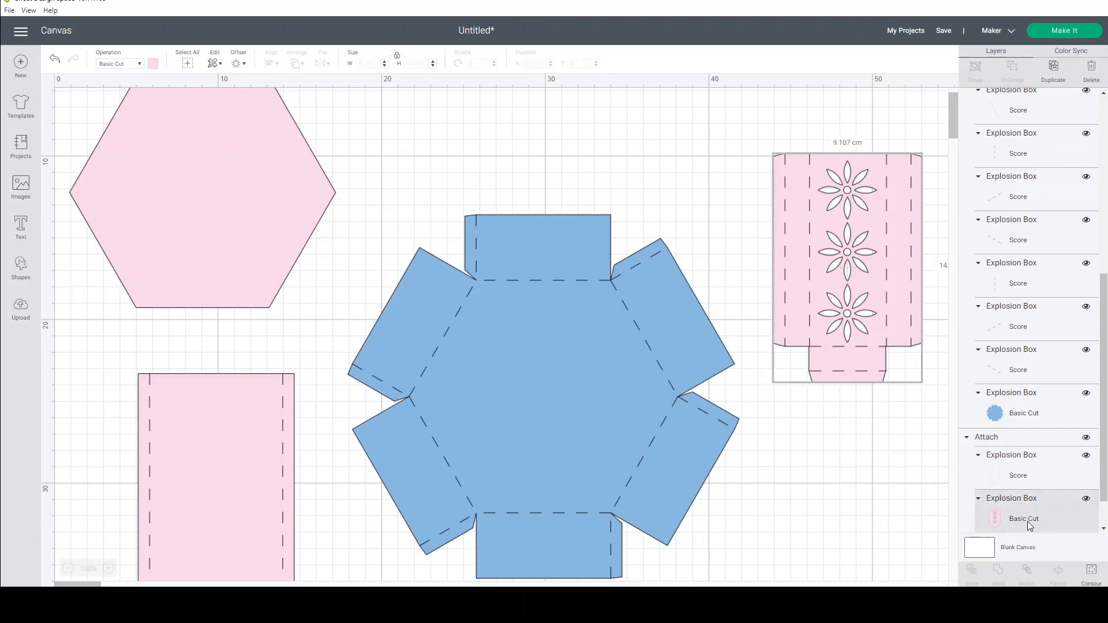
left_click(153, 65)
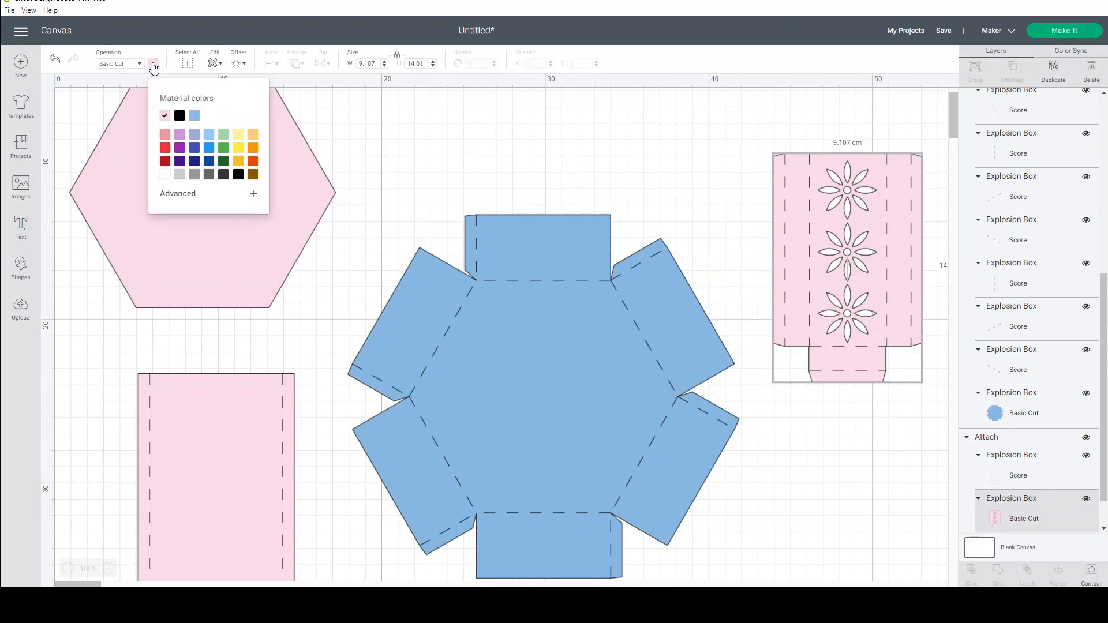
left_click(195, 162)
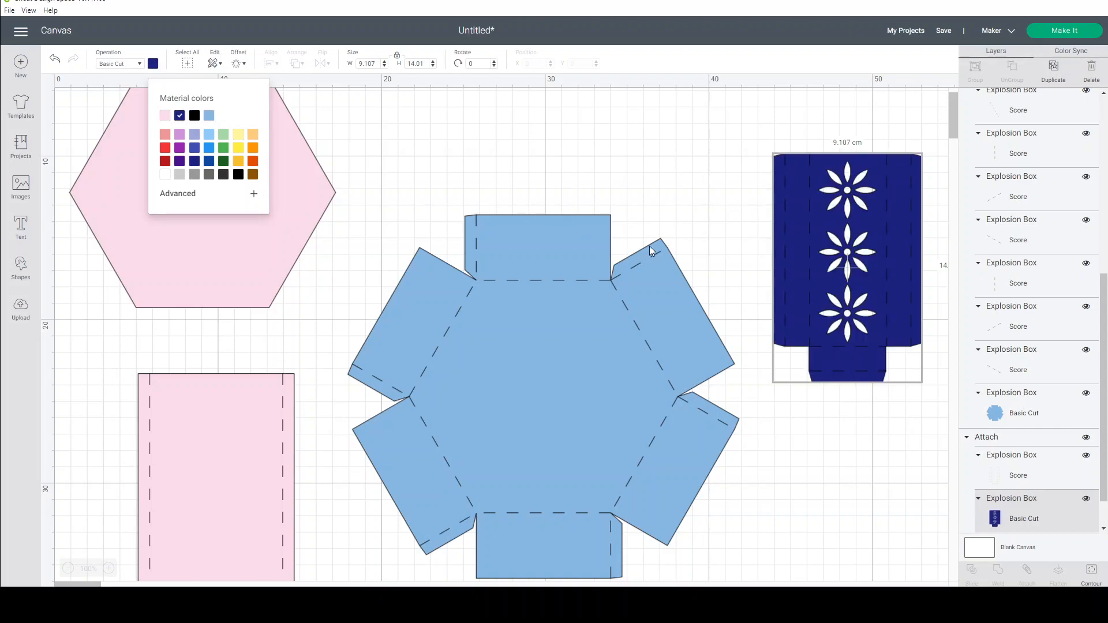
left_click(650, 173)
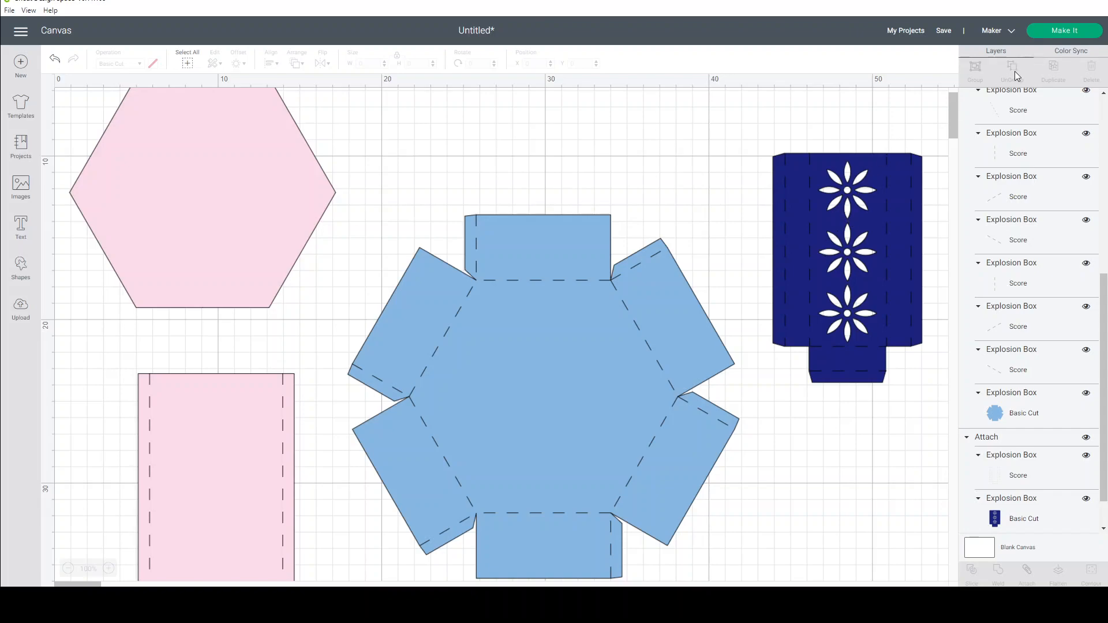
- Duplicate the attached navy flower panel until there are six of them
left_click(895, 207)
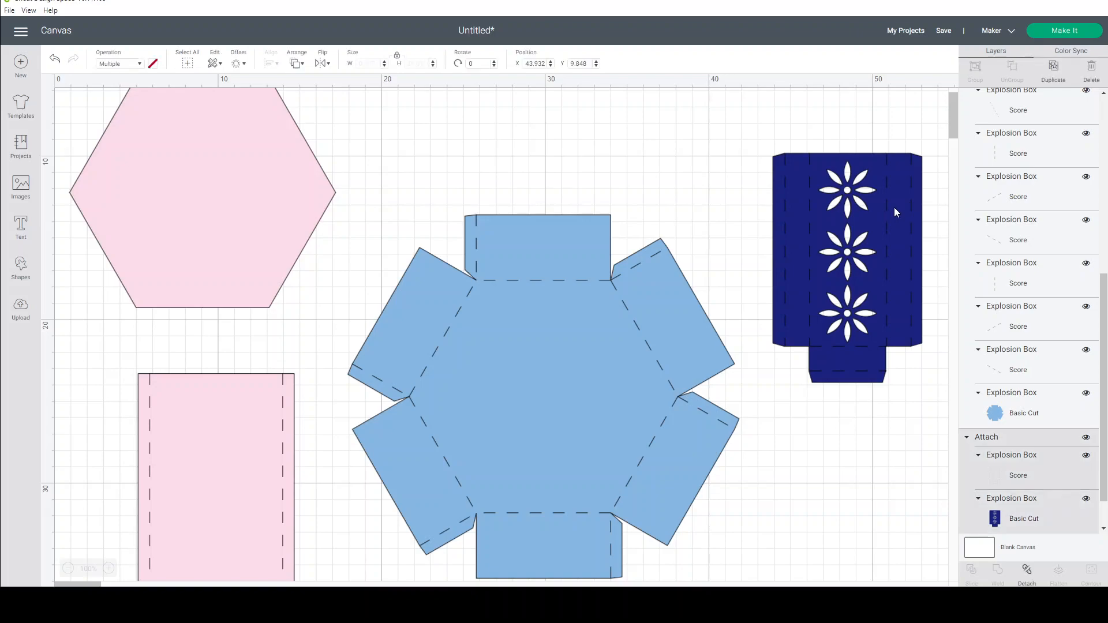
left_click(1053, 72)
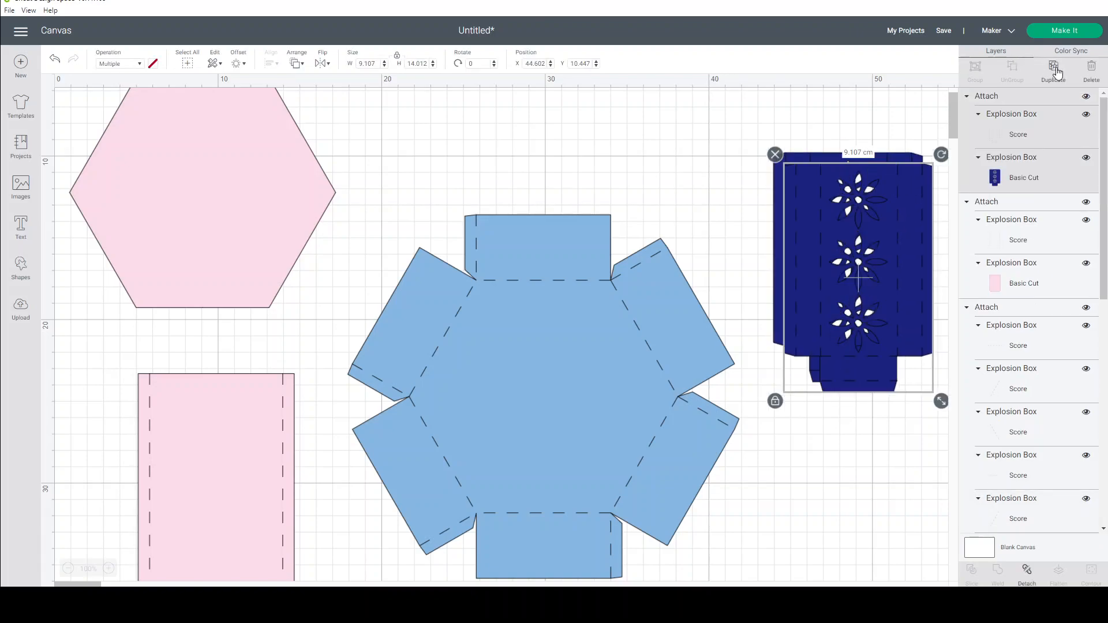
left_click(1054, 70)
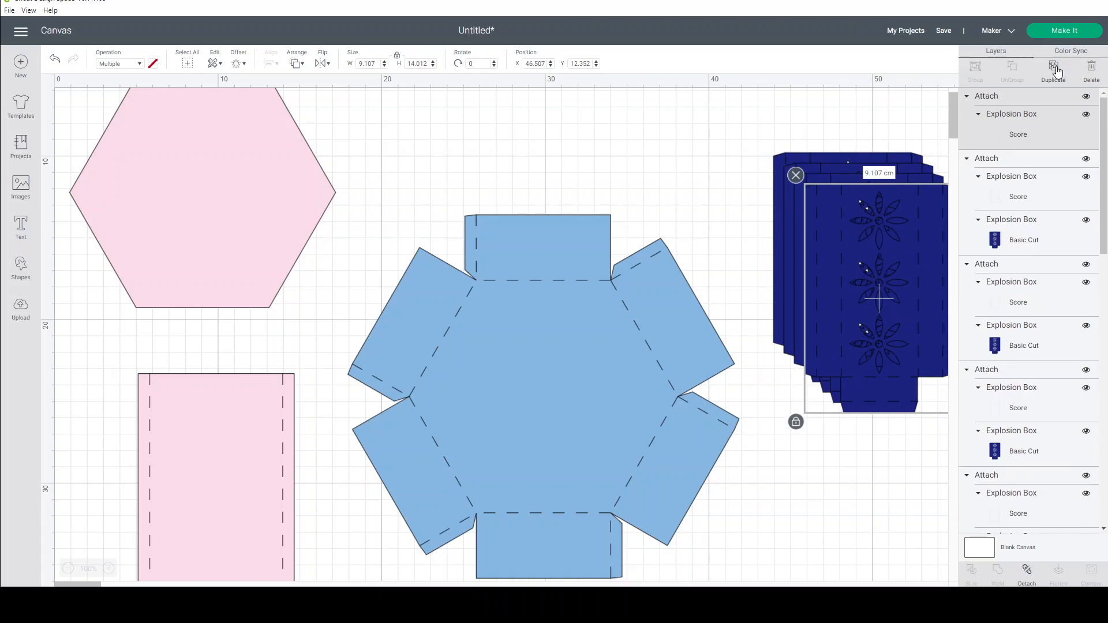
left_click(1054, 70)
left_click(1055, 71)
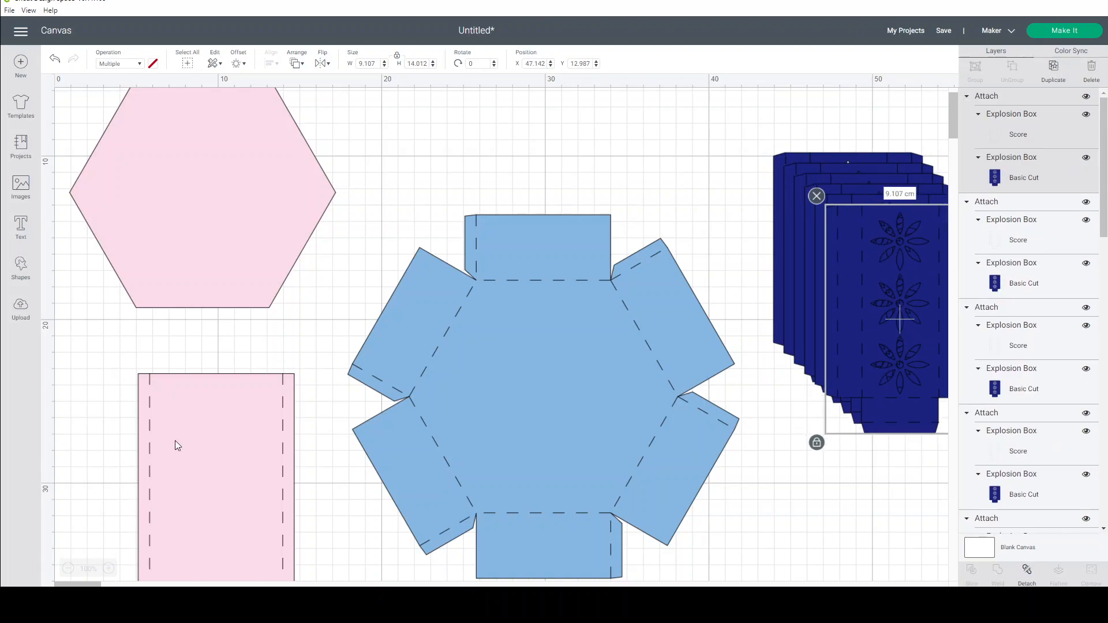
- Duplicate the attached pink rectangular panel until there are six of them
left_click(225, 416)
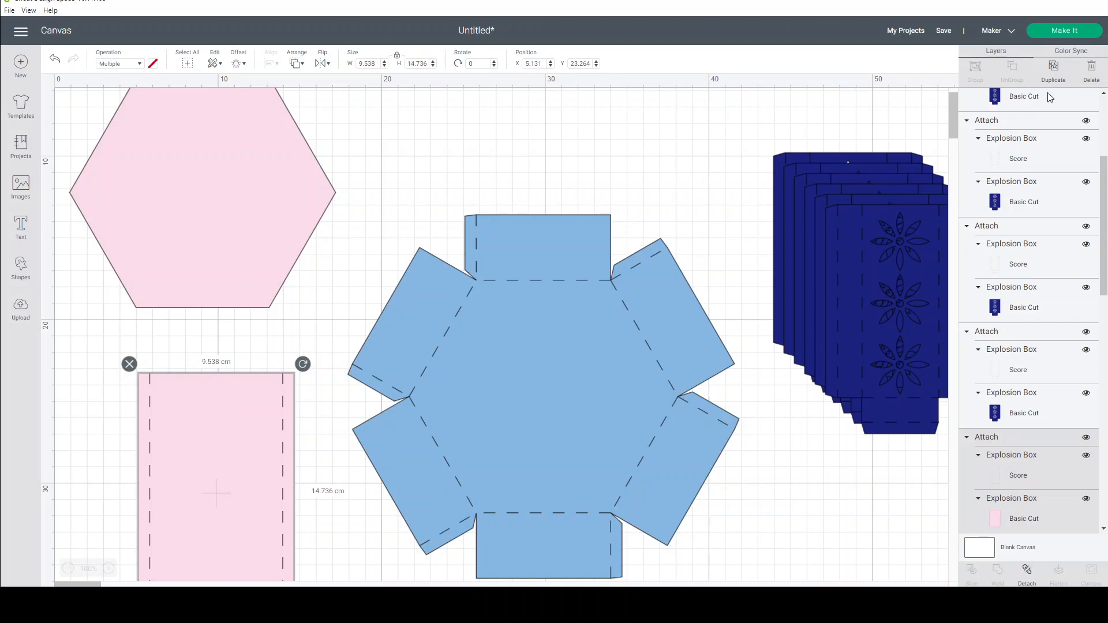
left_click(1050, 70)
left_click(1050, 71)
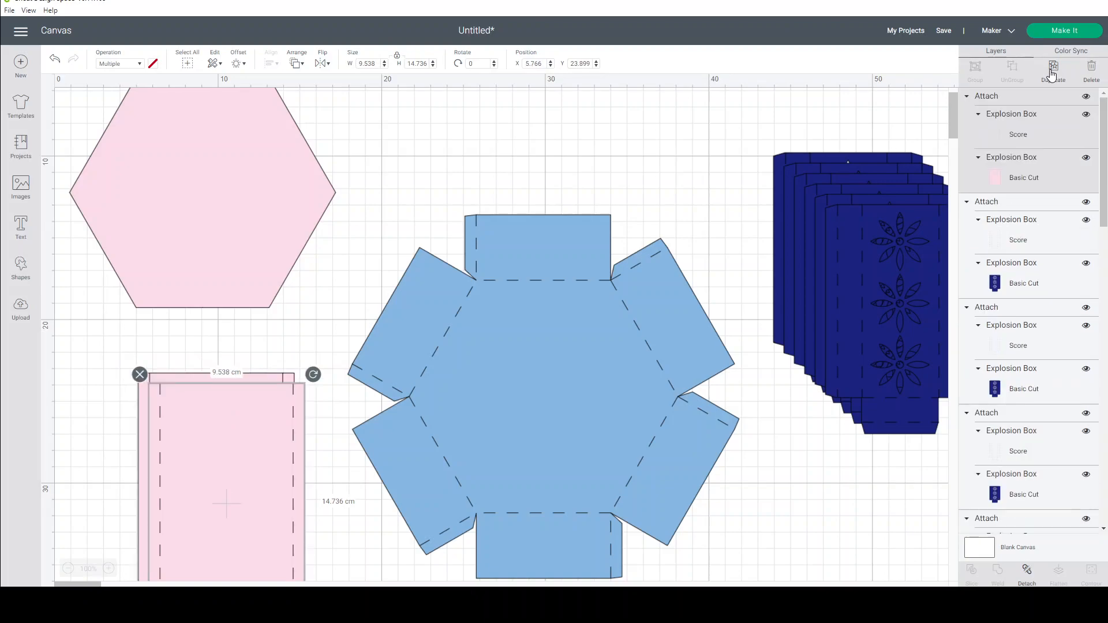
left_click(1052, 74)
left_click(1051, 74)
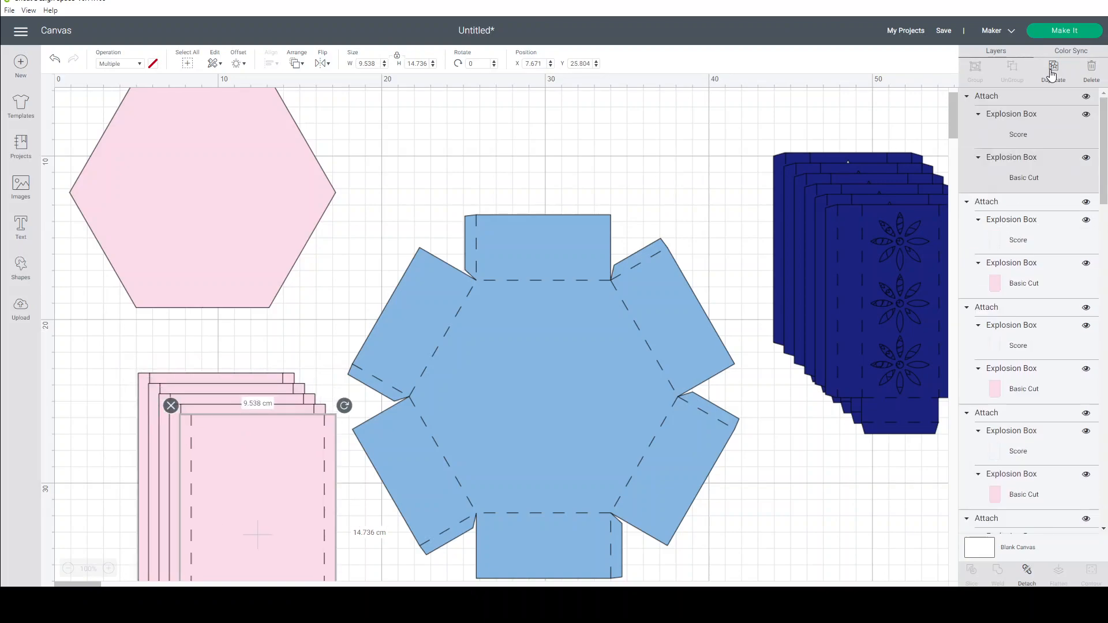
left_click(1051, 73)
- Send the project to mat preparation and set the navy mat 2 material size to 21 cm x 29.7 cm (A4)
left_click(1066, 33)
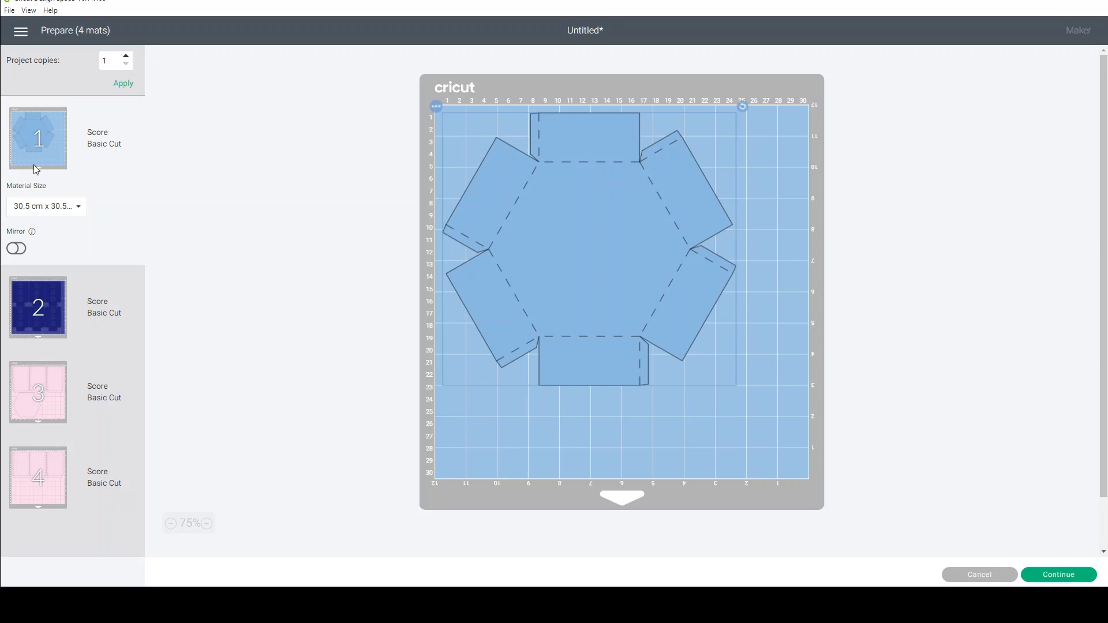
left_click(28, 333)
left_click(37, 291)
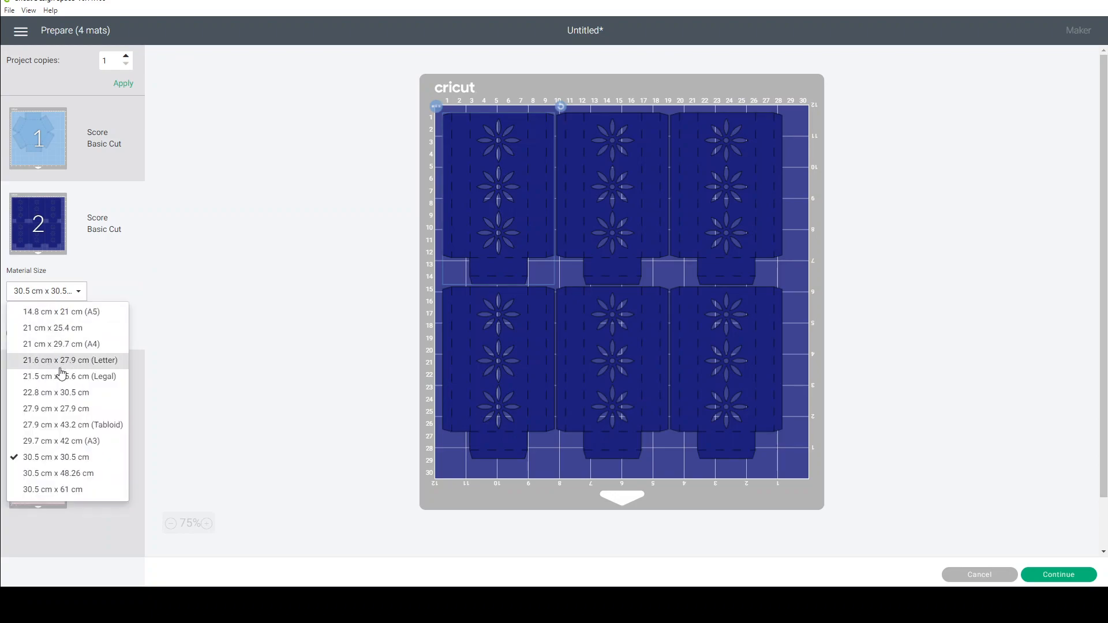
left_click(52, 345)
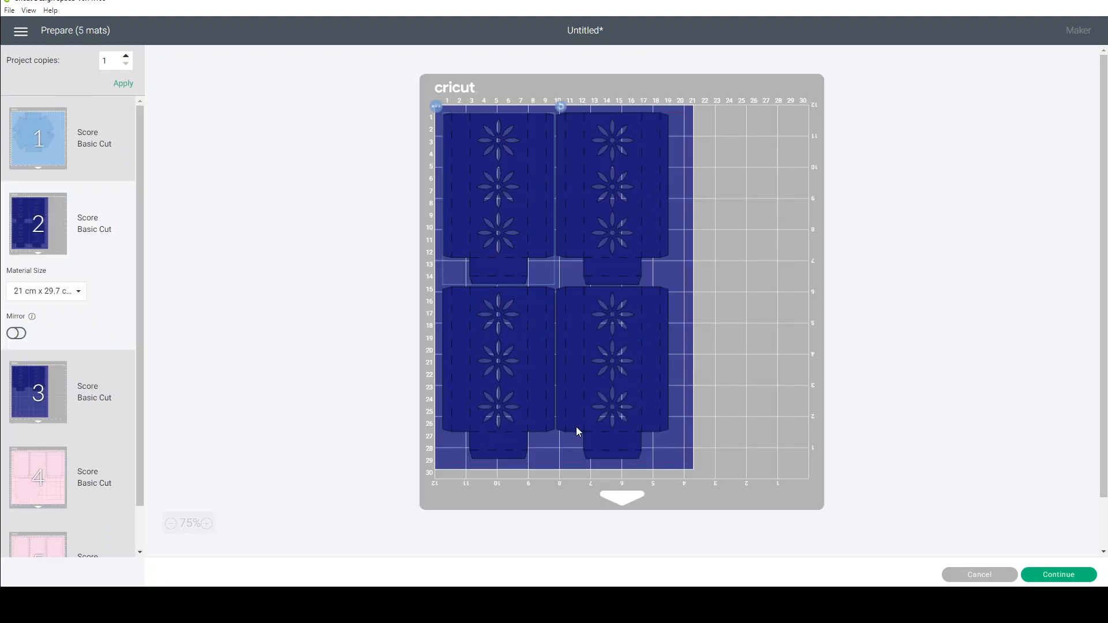
- Set the pink mat 4 material size to 21 cm x 29.7 cm (A4) and return to the canvas
scroll(71, 468, "down", 1)
left_click(52, 430)
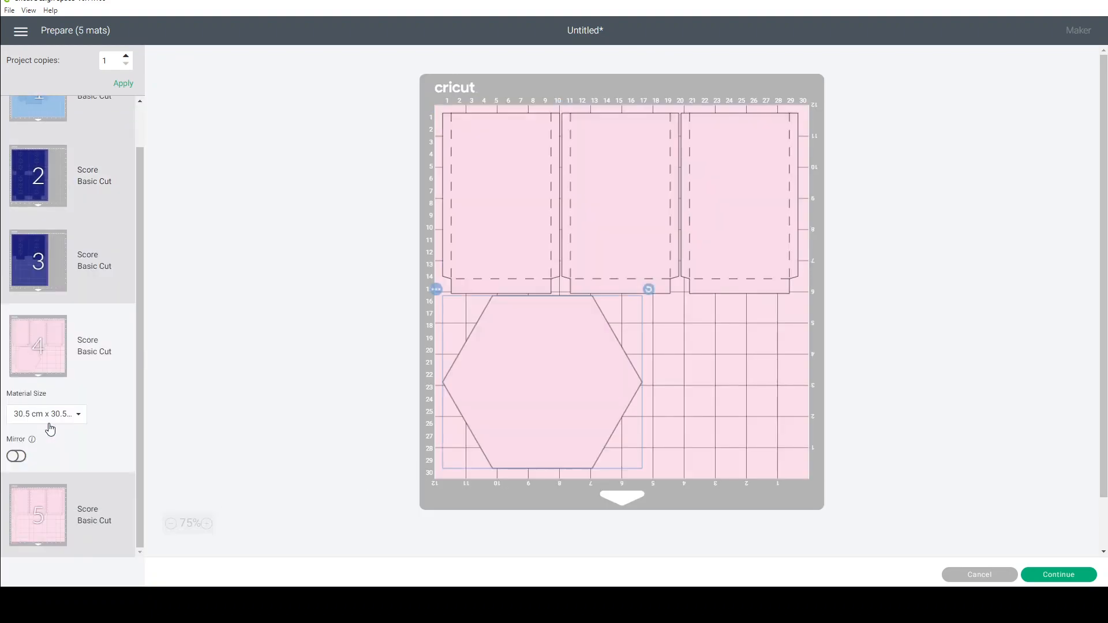
left_click(48, 420)
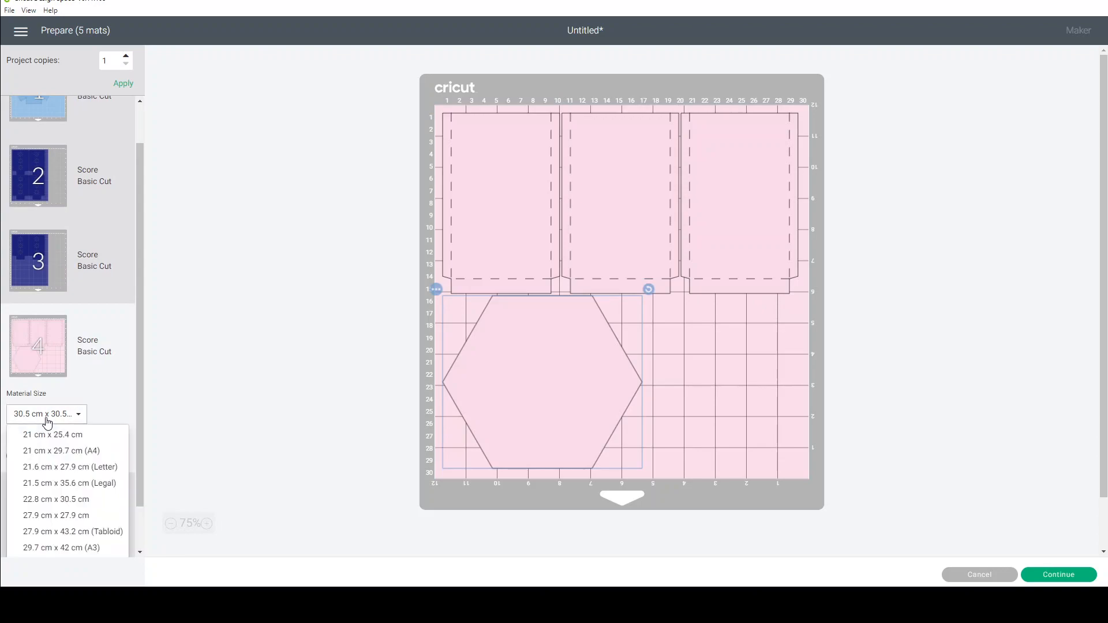
left_click(46, 451)
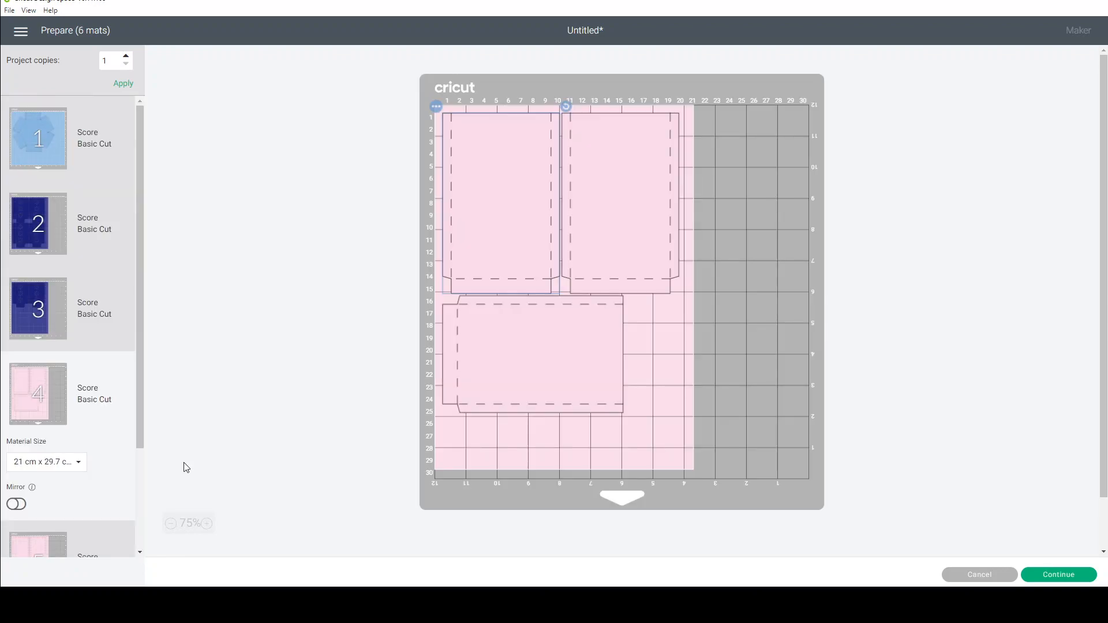
scroll(72, 442, "down", 2)
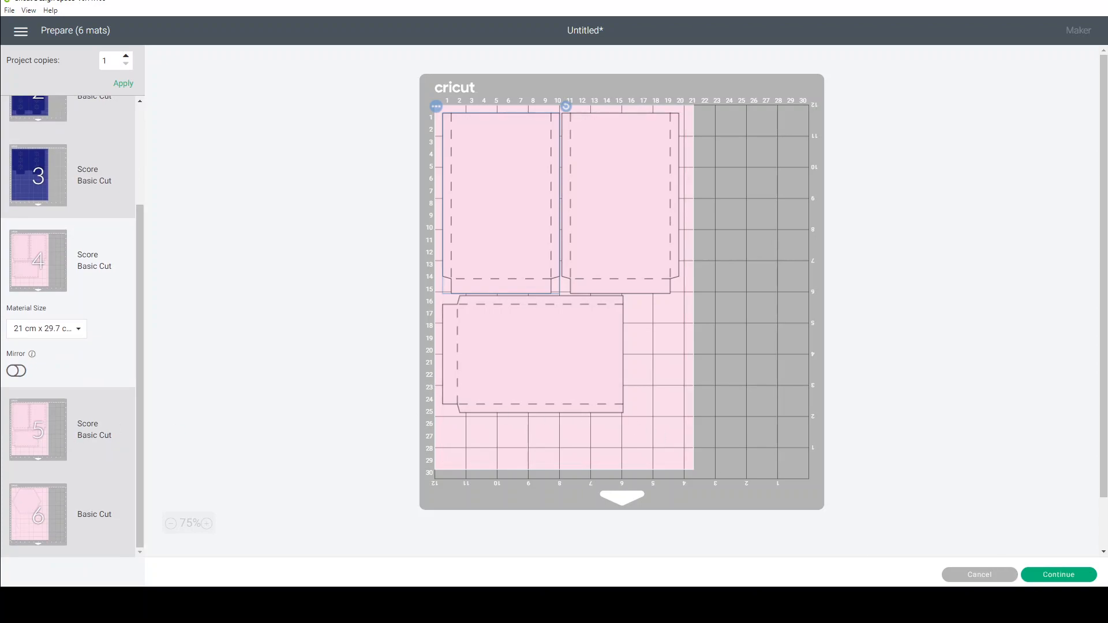
left_click(972, 574)
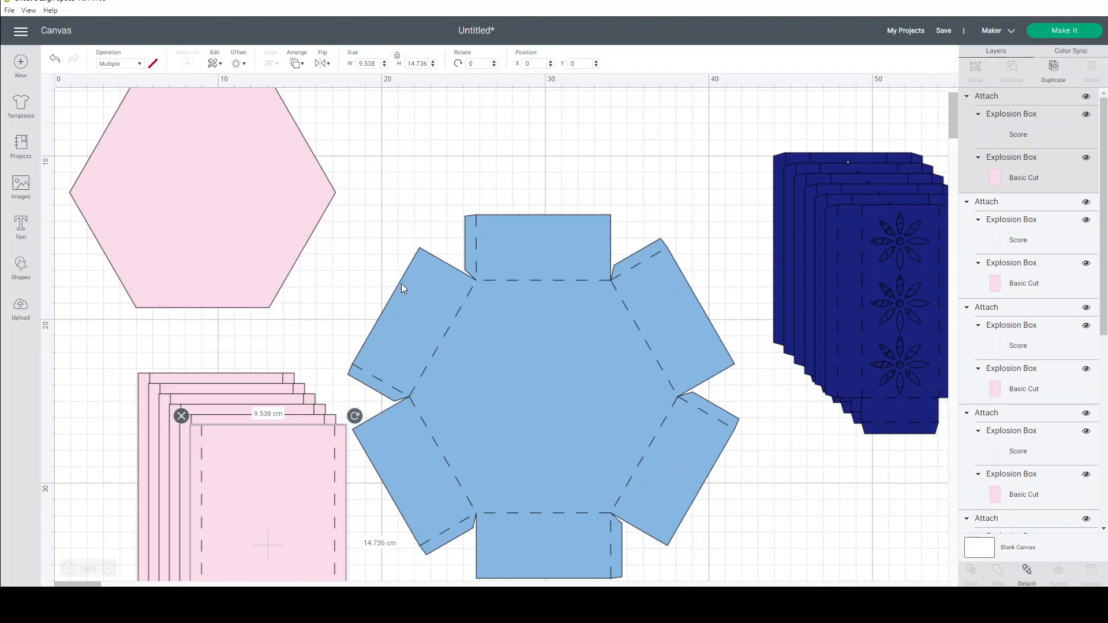
- Delete the five duplicate pink rectangular panels, keeping only the original one
key("Delete")
left_click(233, 475)
key("Delete")
left_click(230, 467)
key("Delete")
left_click(228, 464)
key("Delete")
left_click(225, 463)
key("Delete")
- Delete the five duplicate navy flower panels, keeping only the original one
left_click(925, 269)
key("Delete")
left_click(904, 268)
key("Delete")
left_click(900, 268)
key("Delete")
left_click(900, 267)
key("Delete")
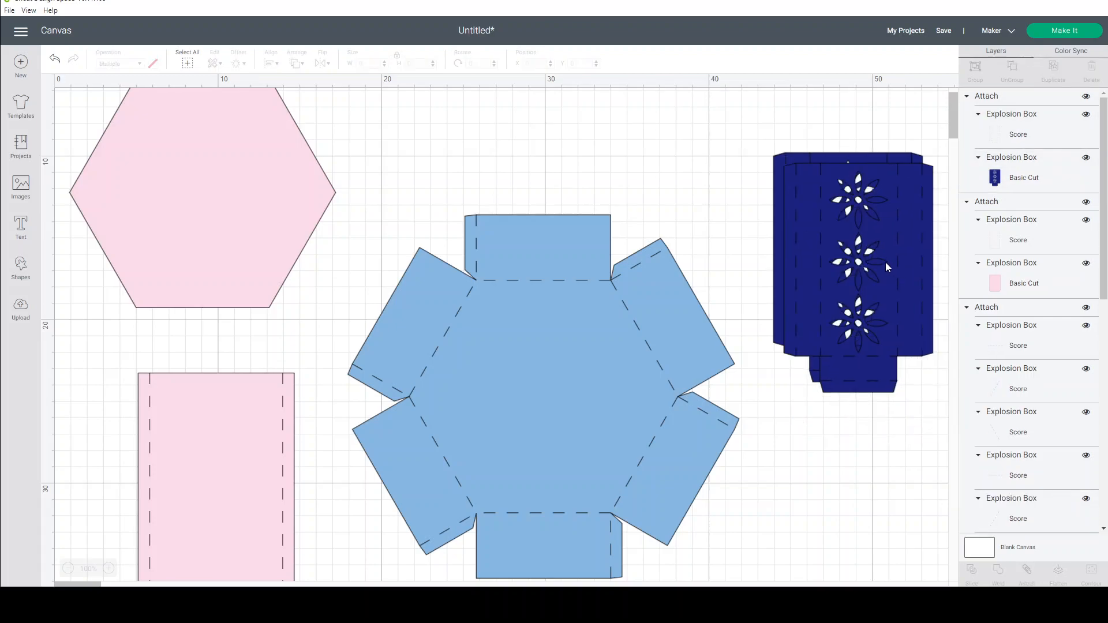
left_click(885, 262)
key("Delete")
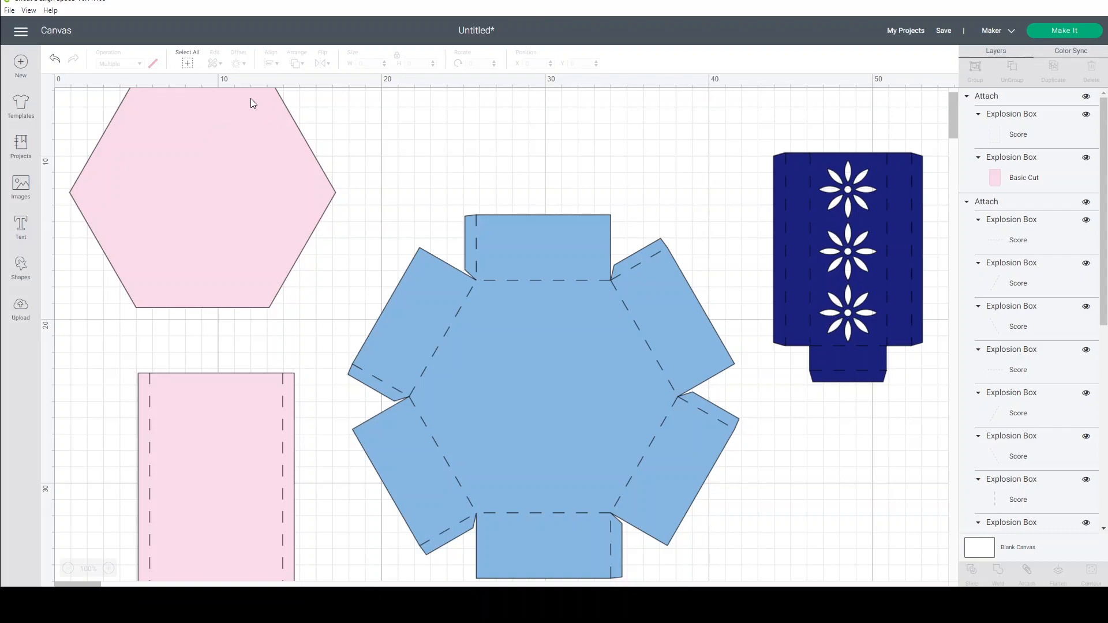
- Add a circle over the pink hexagon and set its width and height to 13 cm
left_click(21, 265)
left_click(105, 191)
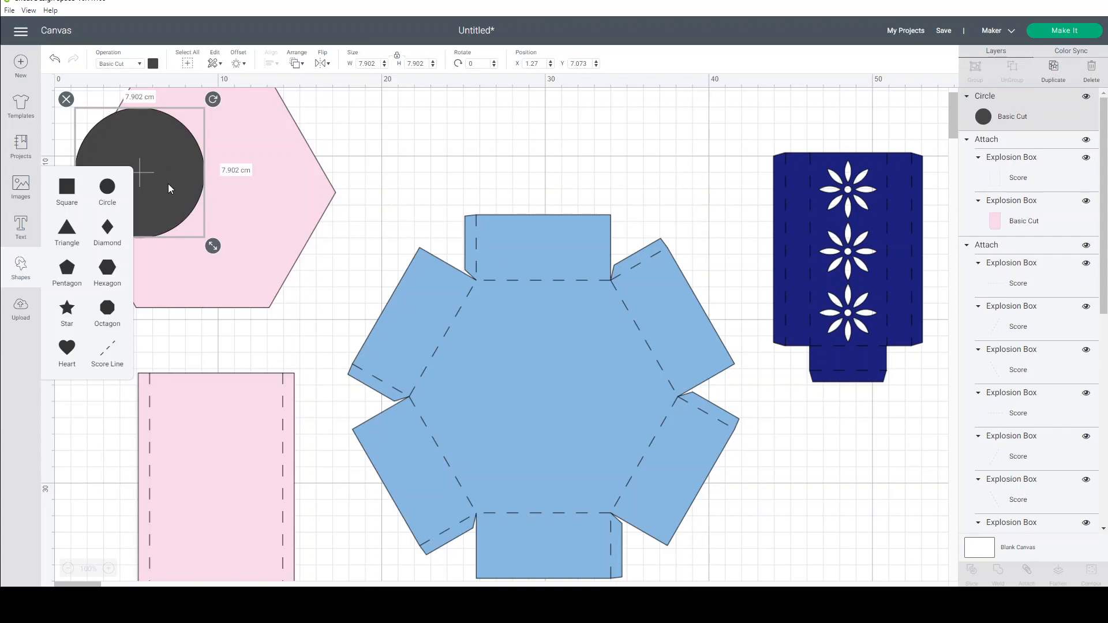
left_click_drag(157, 160, 243, 196)
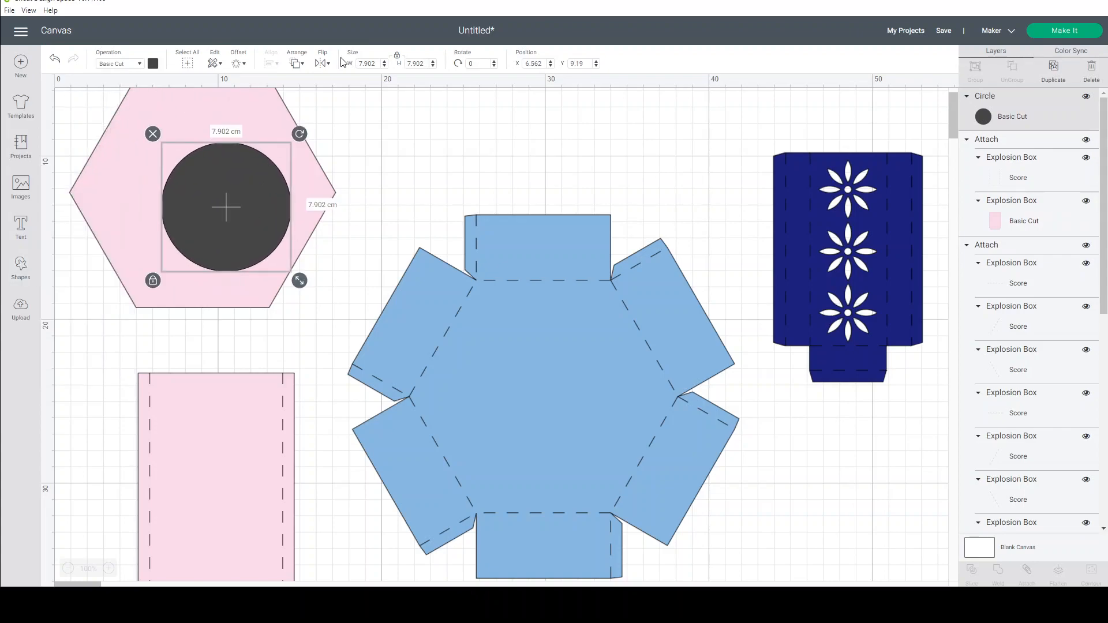
left_click(370, 65)
left_click_drag(379, 64, 345, 65)
type("1")
key("Tab")
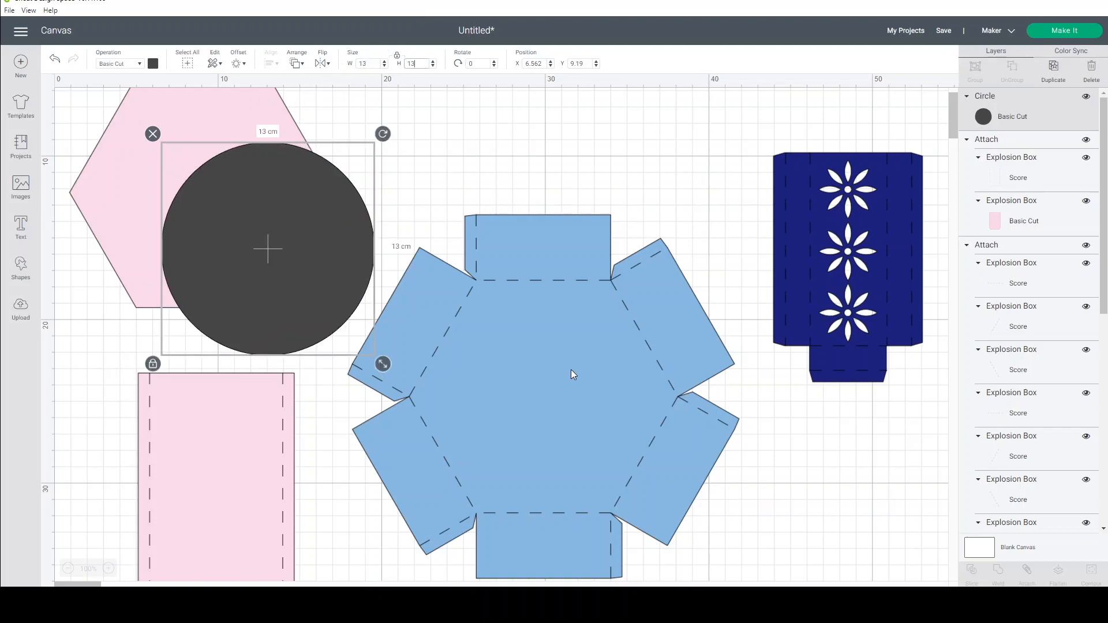
- Move the circle onto the pink hexagon and center the two shapes vertically and horizontally
scroll(570, 370, "up", 3)
left_click_drag(235, 336, 177, 278)
left_click_drag(69, 107, 341, 448)
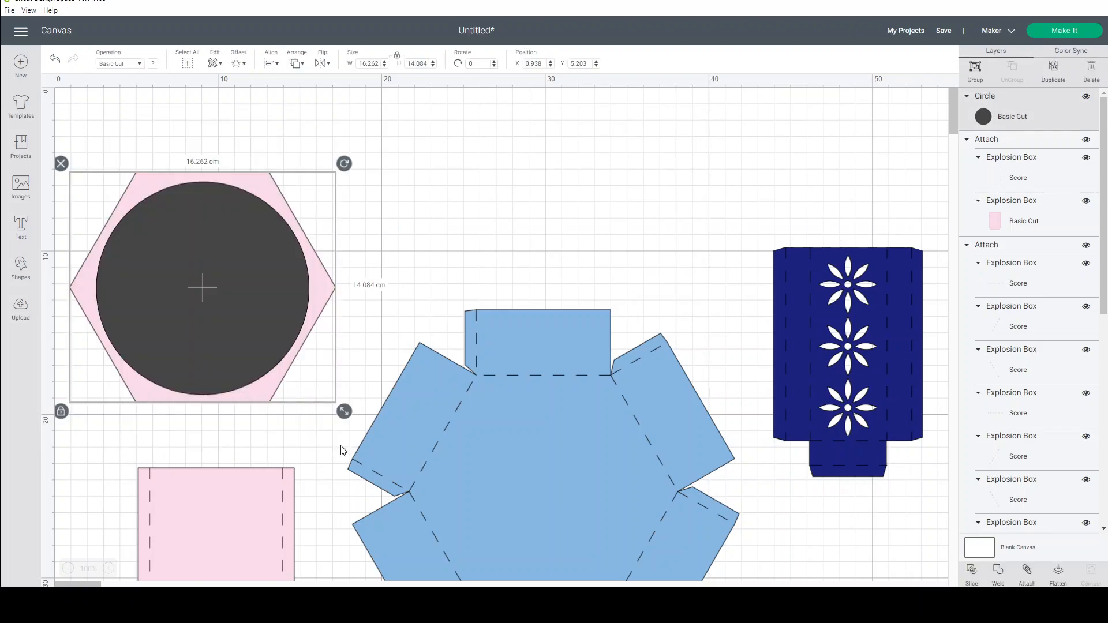
left_click(272, 65)
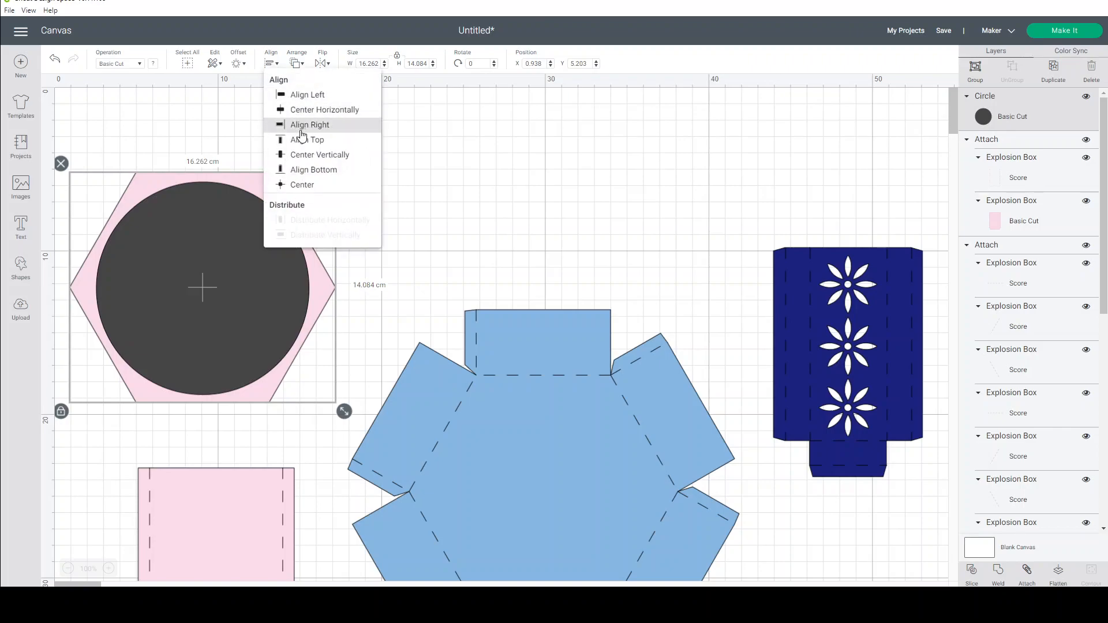
left_click(312, 154)
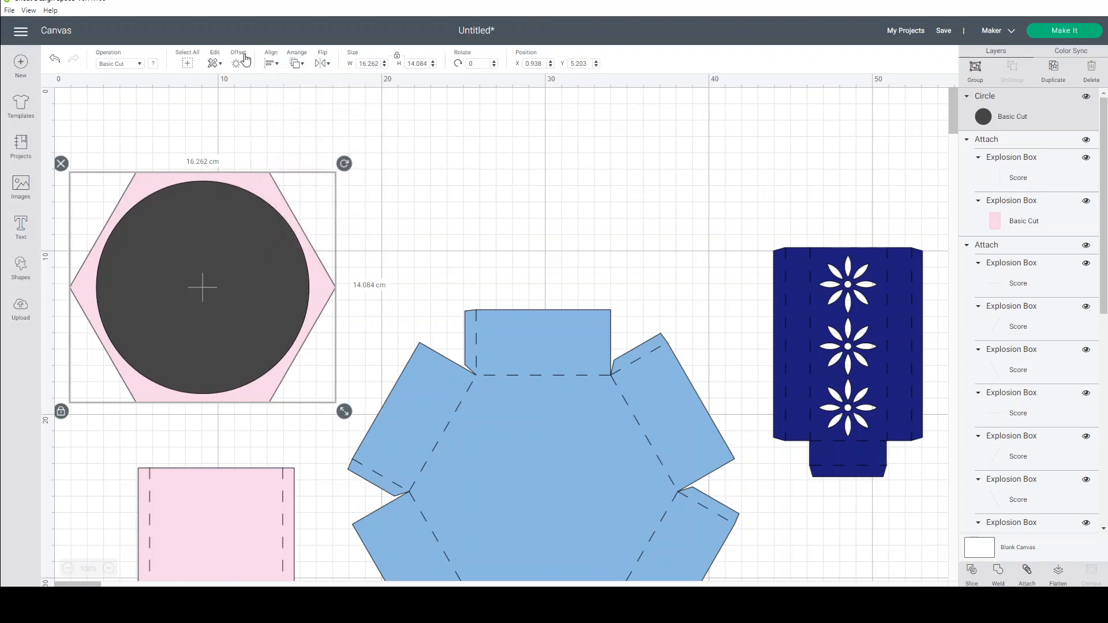
left_click(270, 65)
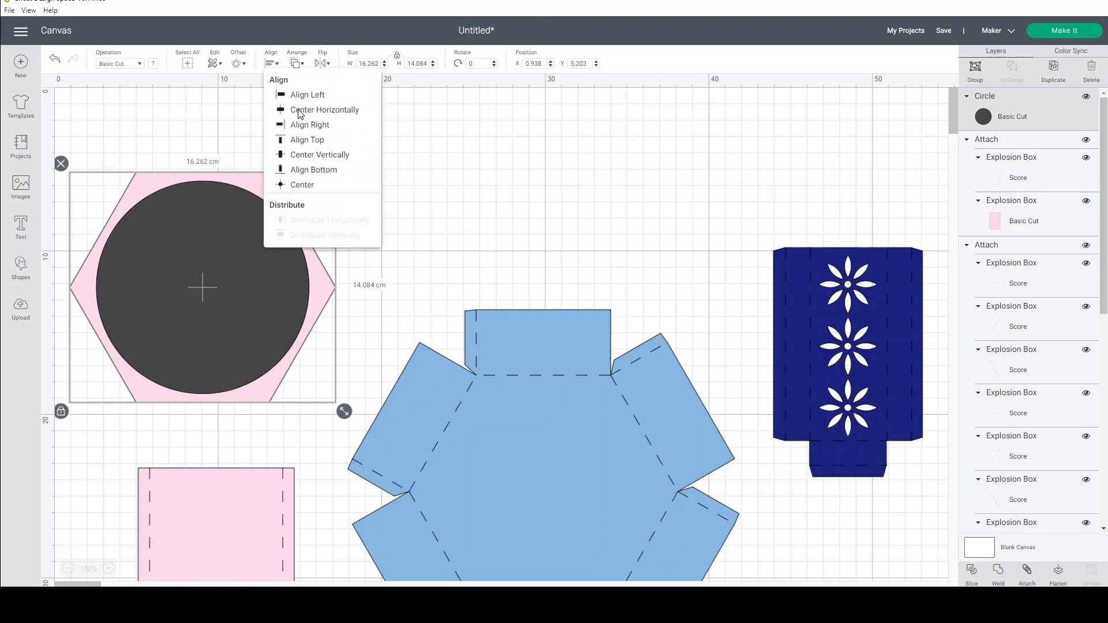
left_click(301, 111)
left_click(435, 160)
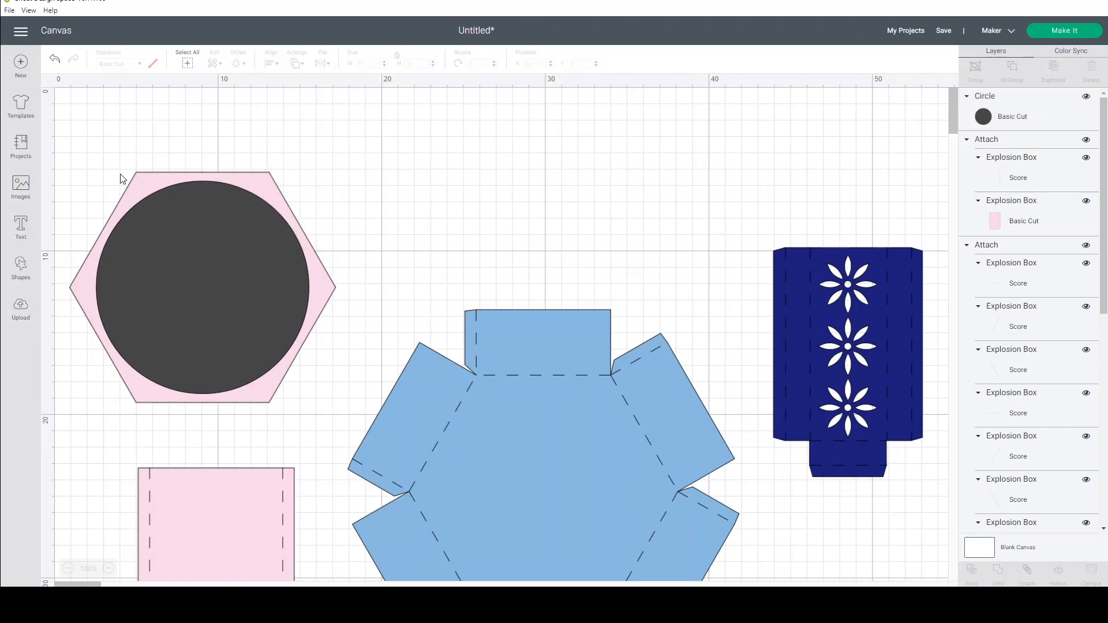
- Scale the pink hexagon, pink rectangular panel and blue base down together until the hexagon's height roughly matches the 13 cm circle
left_click(141, 172)
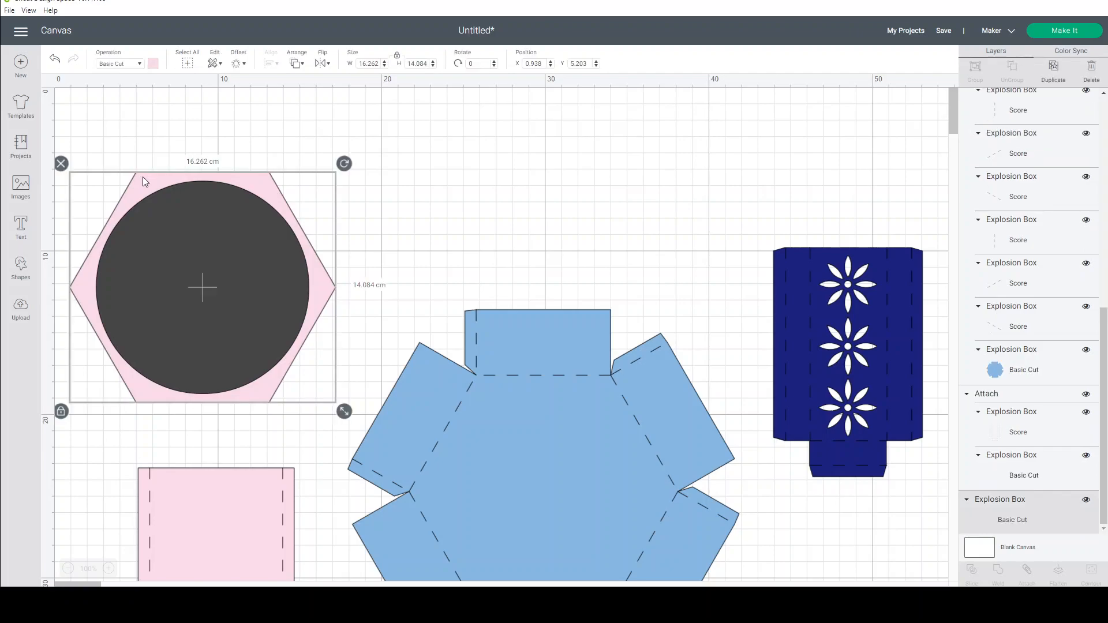
left_click(178, 527, "shift")
left_click(548, 456, "shift")
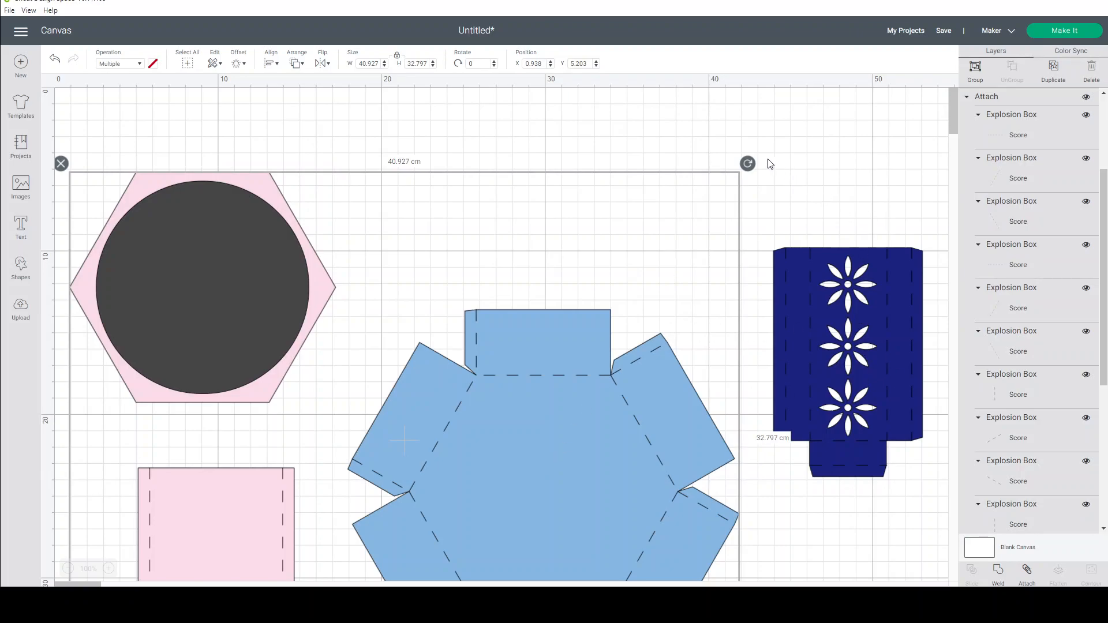
scroll(694, 345, "down", 2)
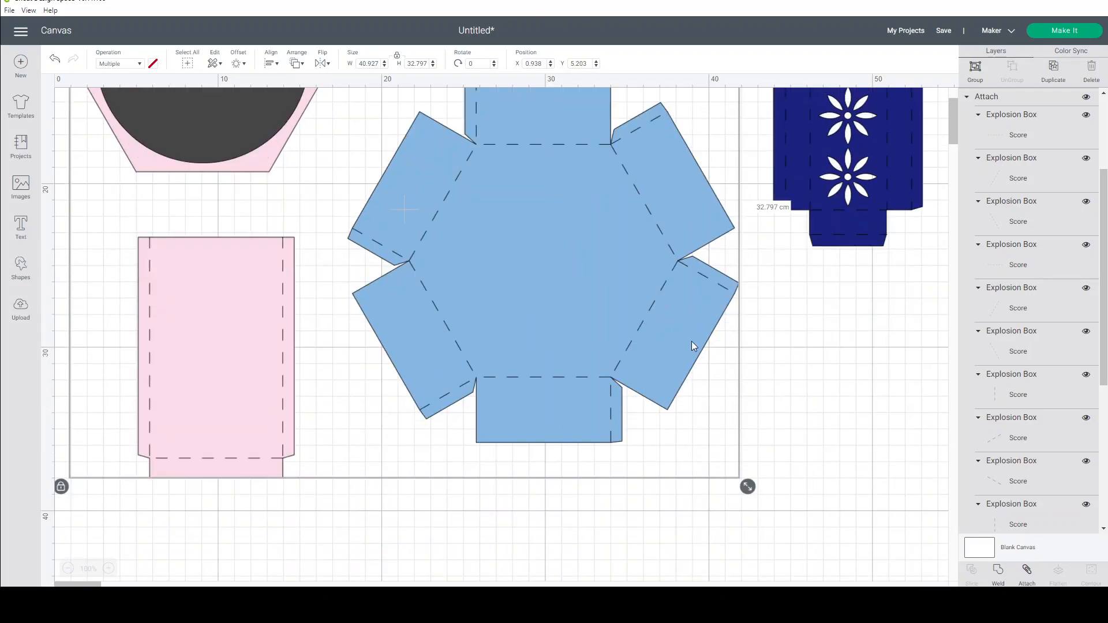
scroll(694, 345, "up", 1)
left_click(67, 568)
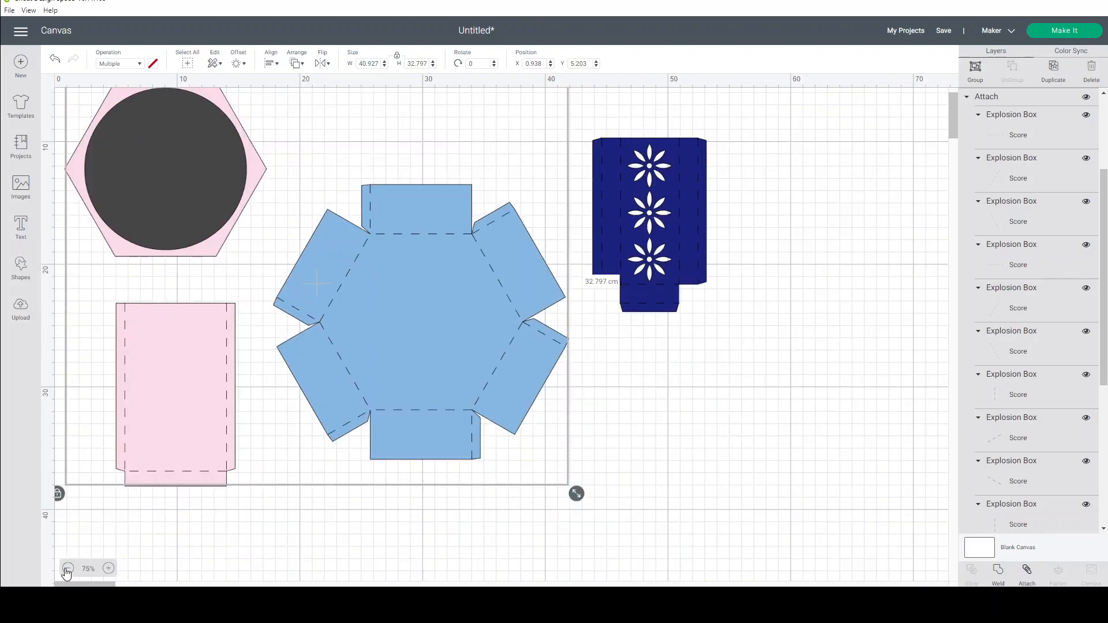
left_click_drag(577, 498, 540, 447)
left_click(618, 465)
- Place the circle over the scaled pink hexagon to check its height, and delete the circle
left_click(158, 178)
left_click_drag(157, 177, 154, 175)
scroll(358, 511, "up", 3)
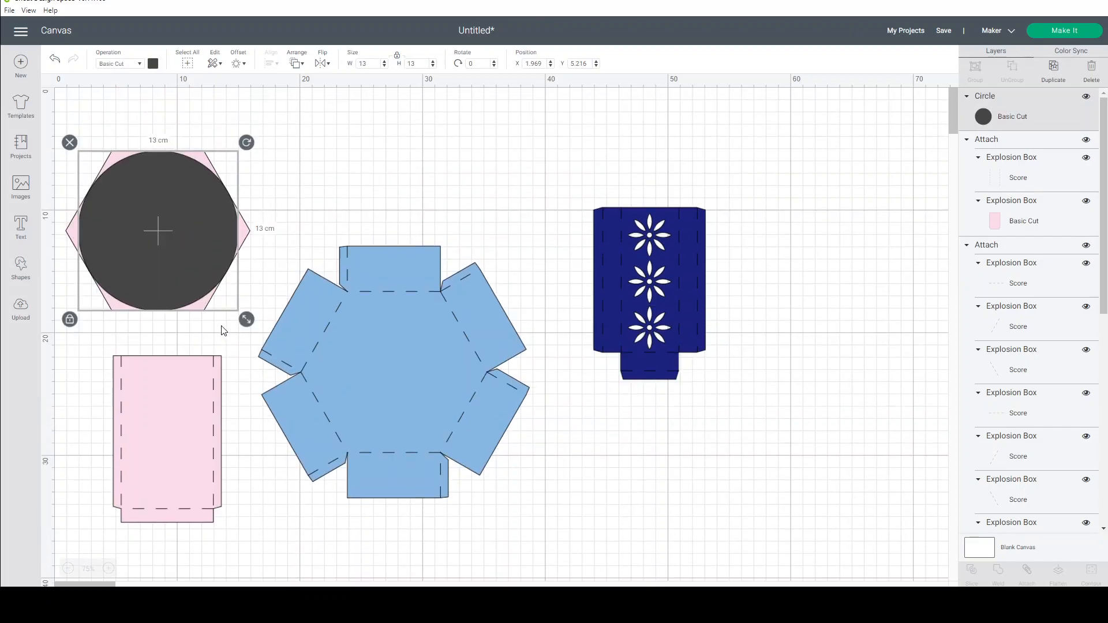
left_click(316, 123)
left_click(192, 231)
key("Delete")
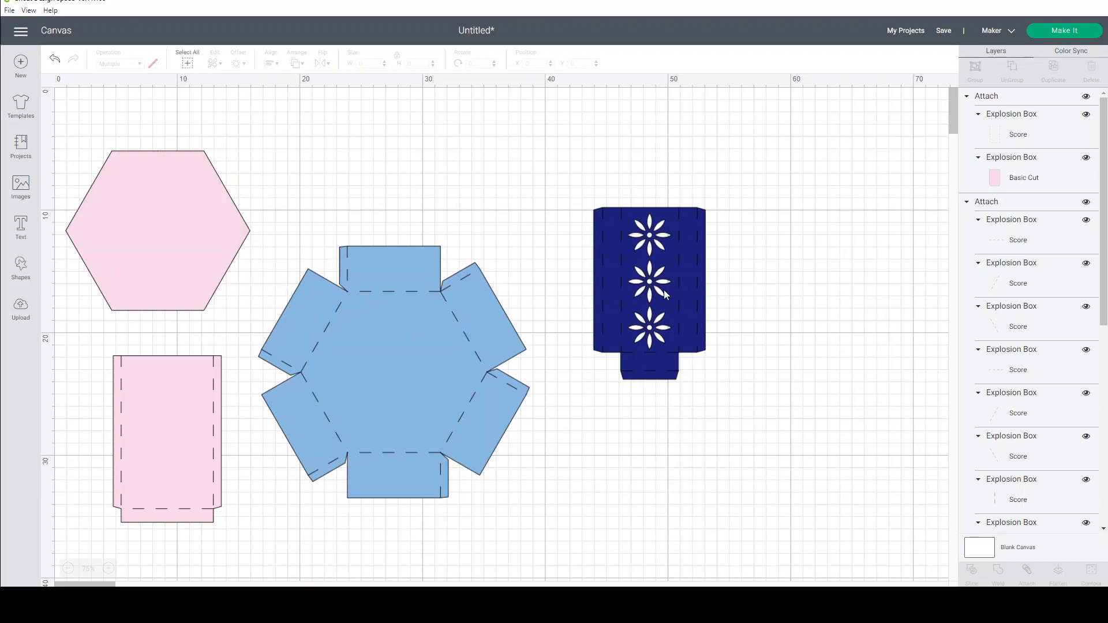
- Move the navy flower panel lower on the canvas and bring its attached layers to the top of the layer stack
left_click_drag(643, 291, 683, 409)
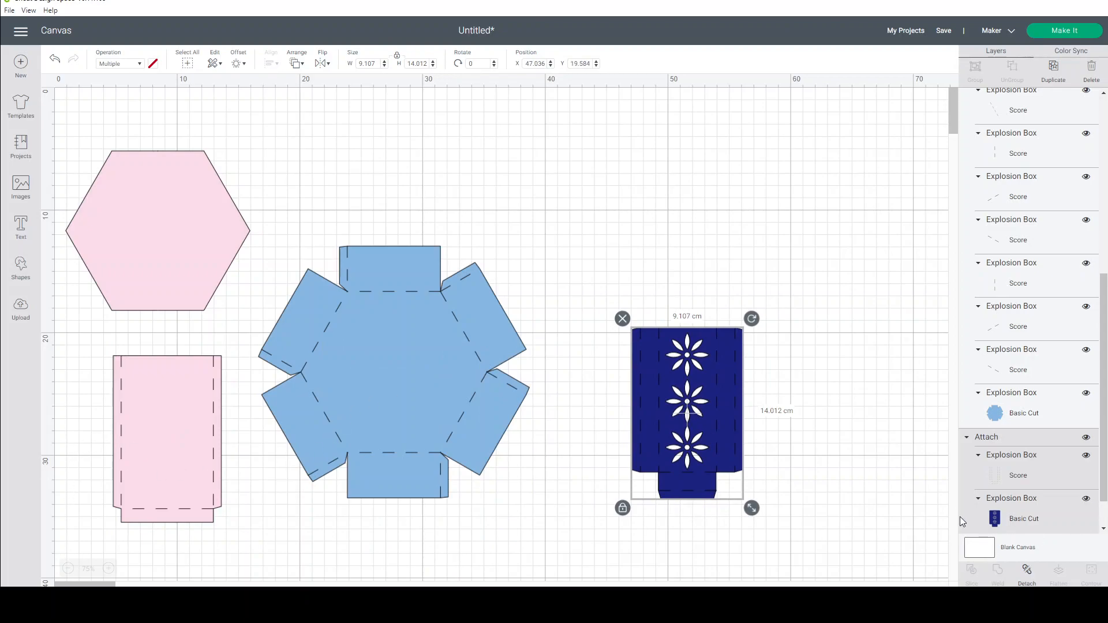
left_click(1003, 519)
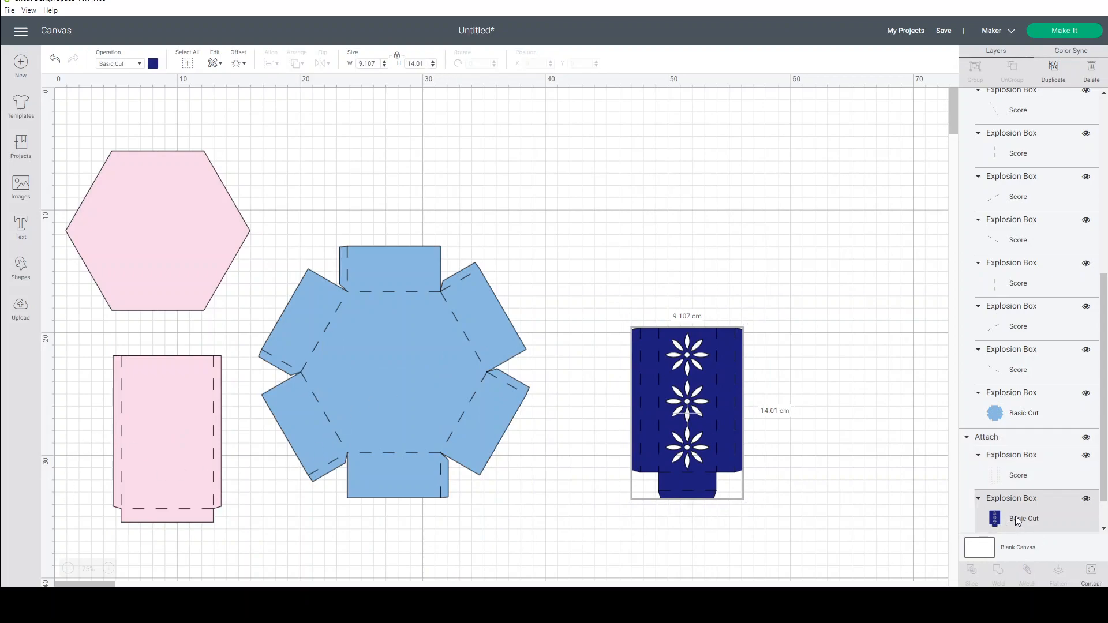
left_click_drag(1017, 521, 1021, 155)
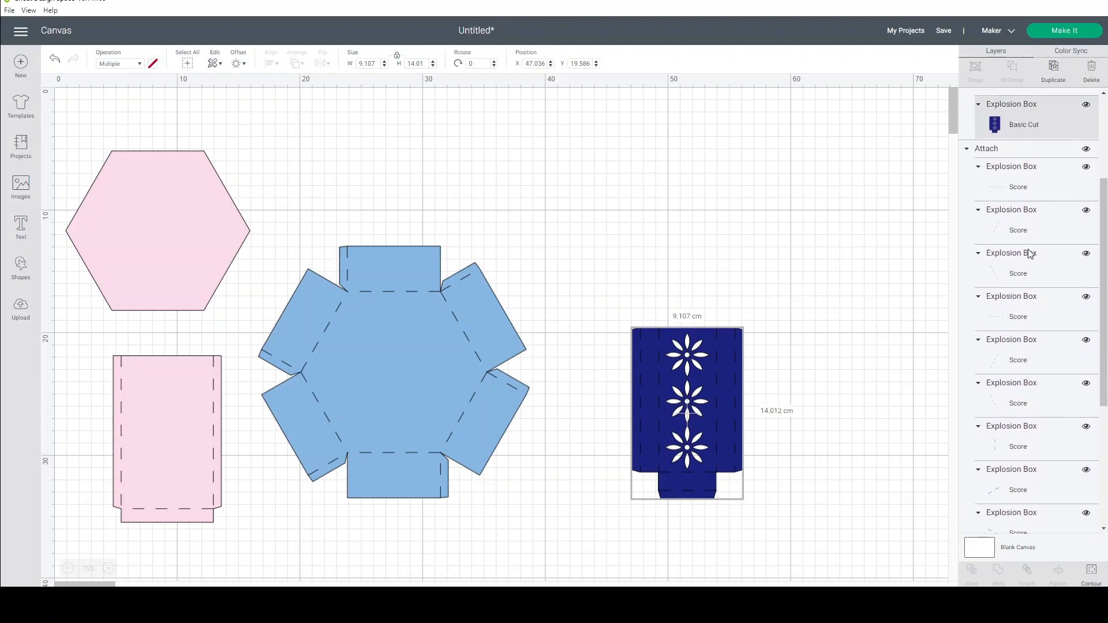
left_click_drag(1004, 284, 1018, 143)
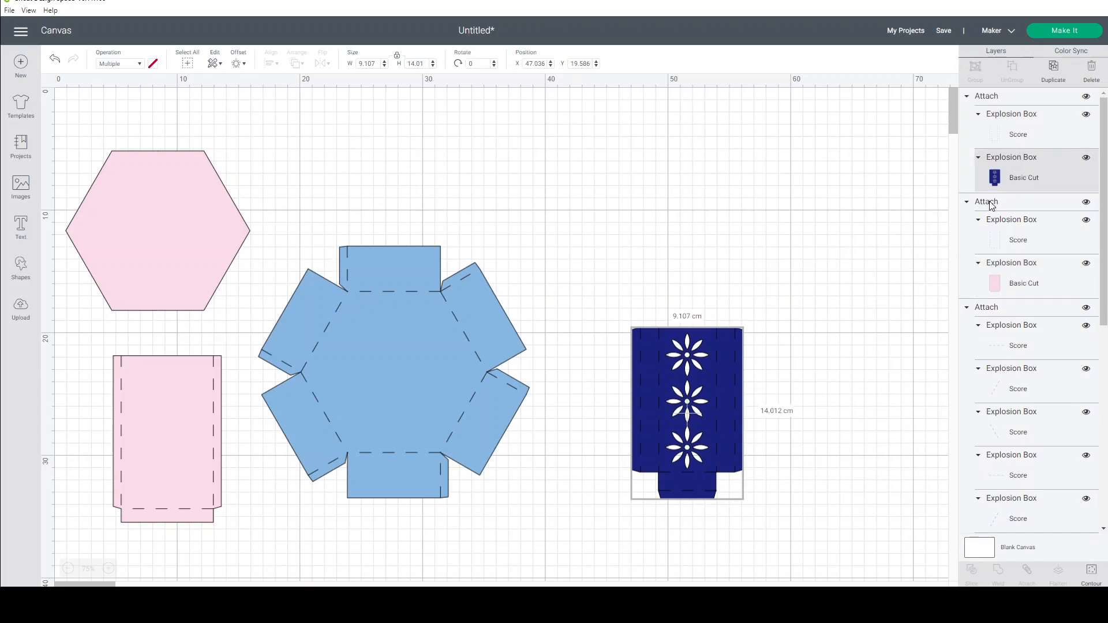
- Overlay the navy flower panel on the pink rectangular panel to compare their sizes, and return it beside the blue base
left_click_drag(726, 384, 670, 428)
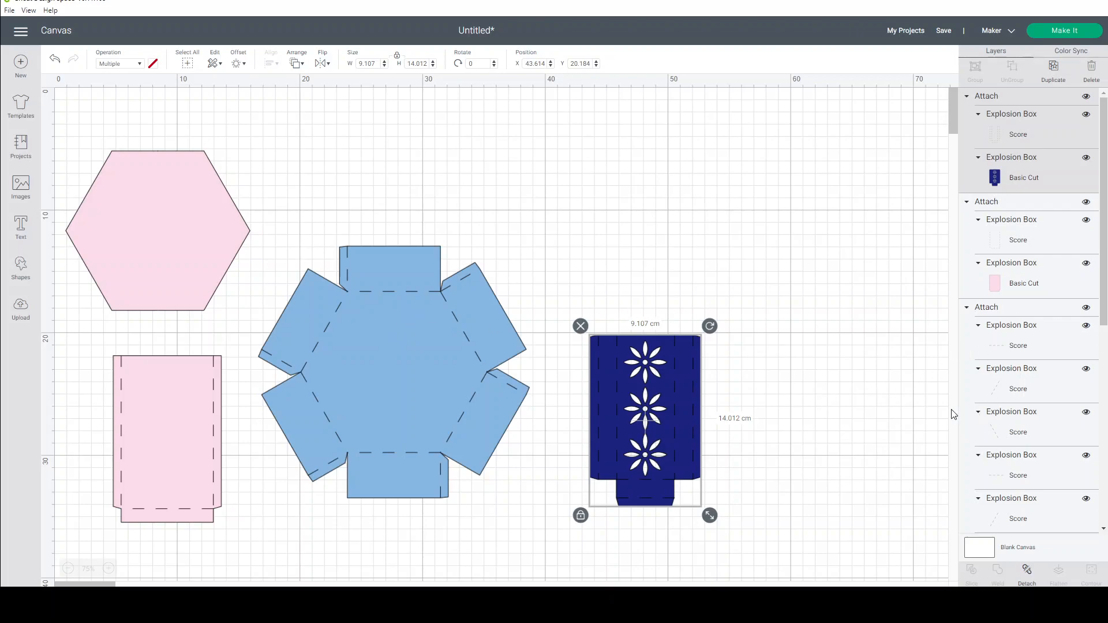
left_click_drag(659, 419, 192, 444)
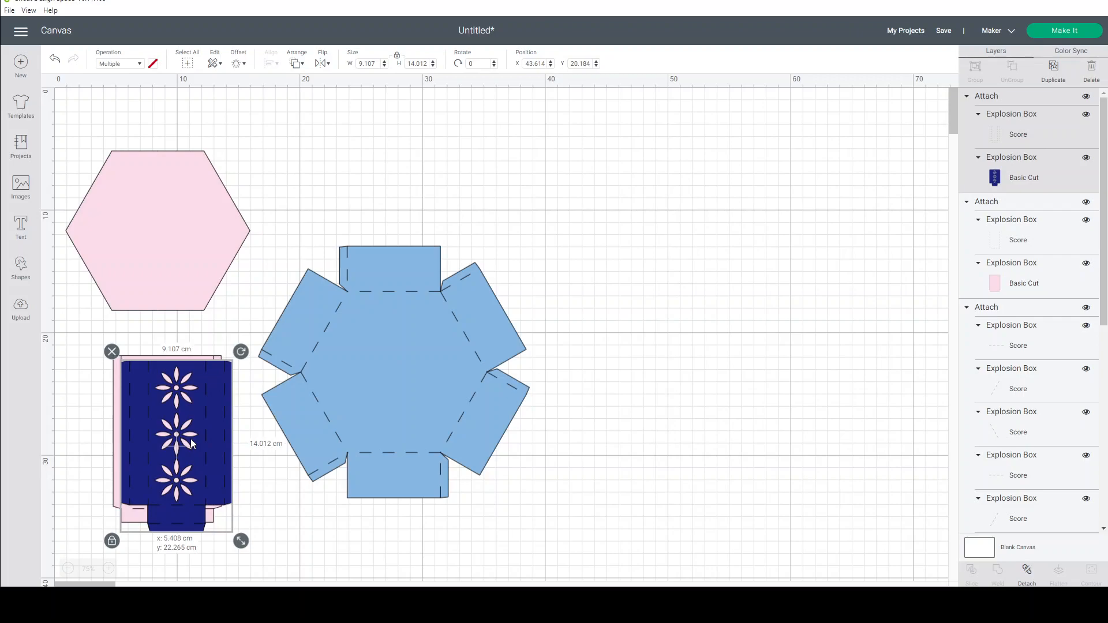
left_click_drag(191, 440, 189, 445)
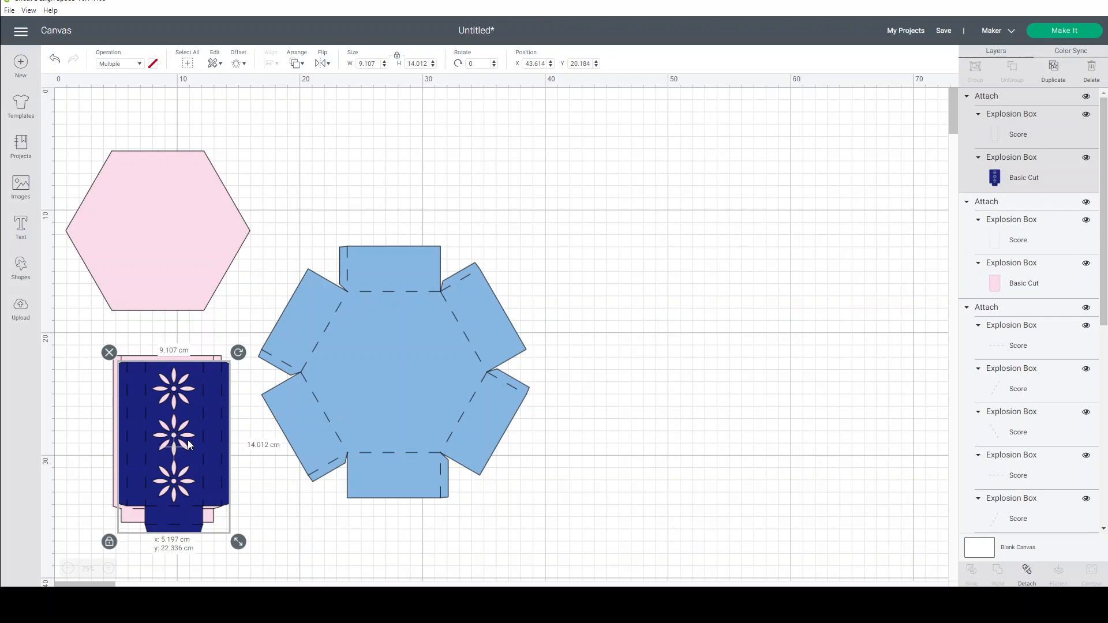
left_click_drag(188, 440, 189, 437)
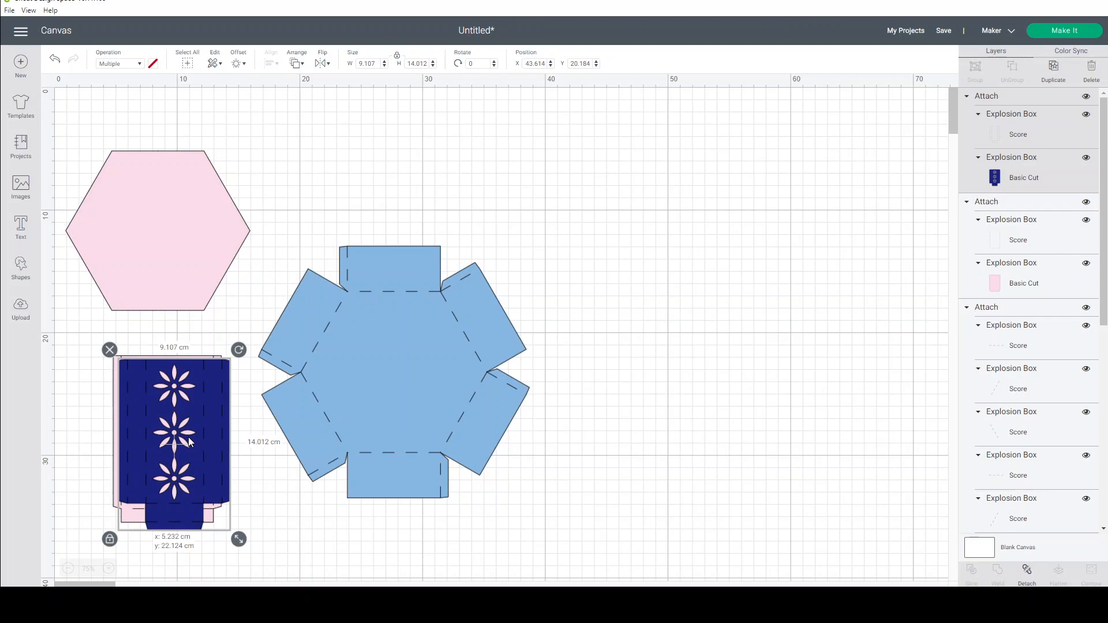
left_click_drag(188, 438, 670, 411)
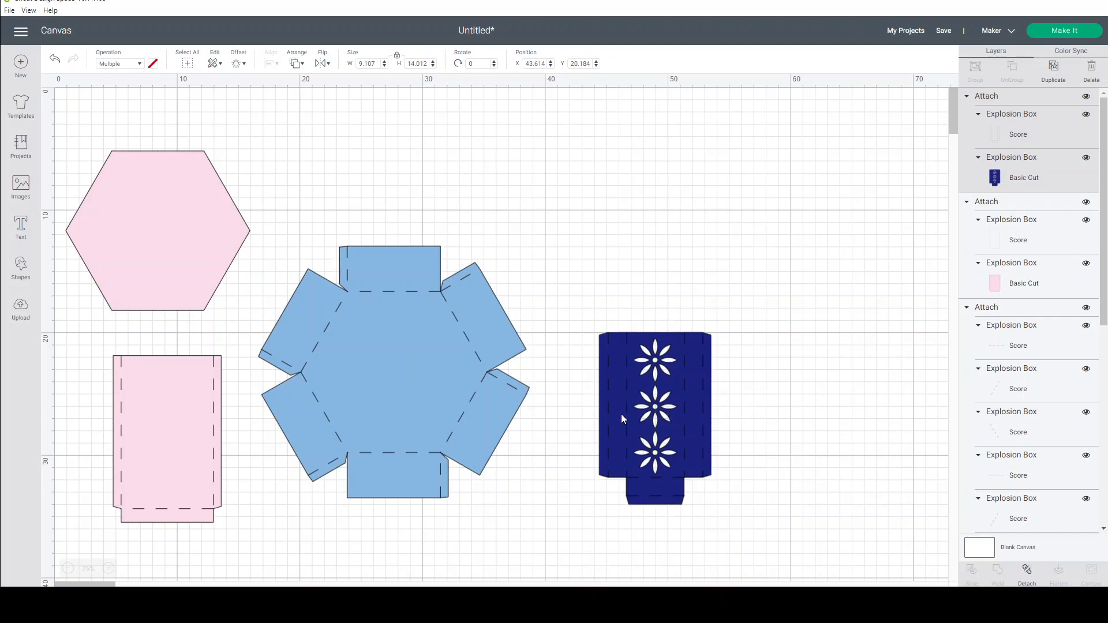
- Move the pink rectangular panel up, set its height to 14.606 cm with proportions unlocked, and compare it with the navy panel
left_click(146, 411)
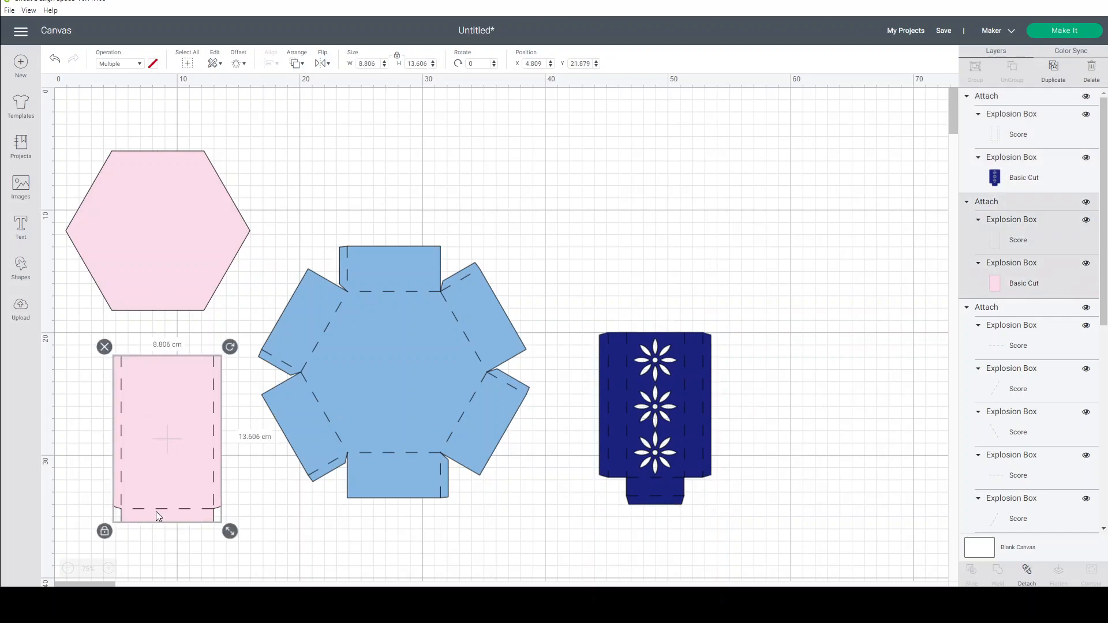
left_click_drag(149, 516, 147, 492)
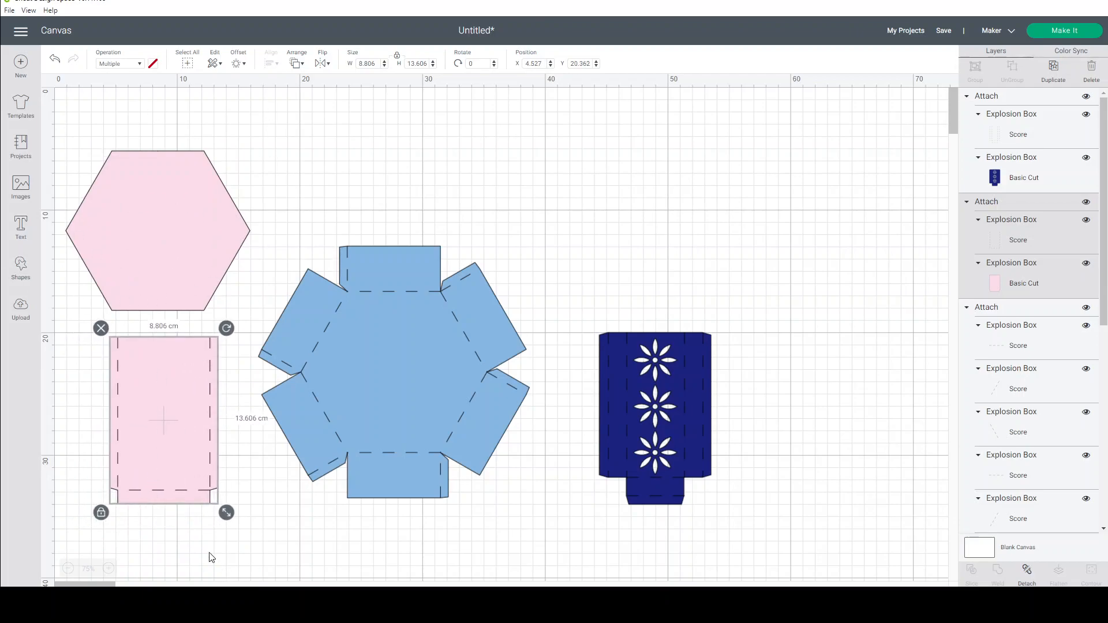
left_click(101, 513)
left_click_drag(412, 64, 413, 64)
key("Tab")
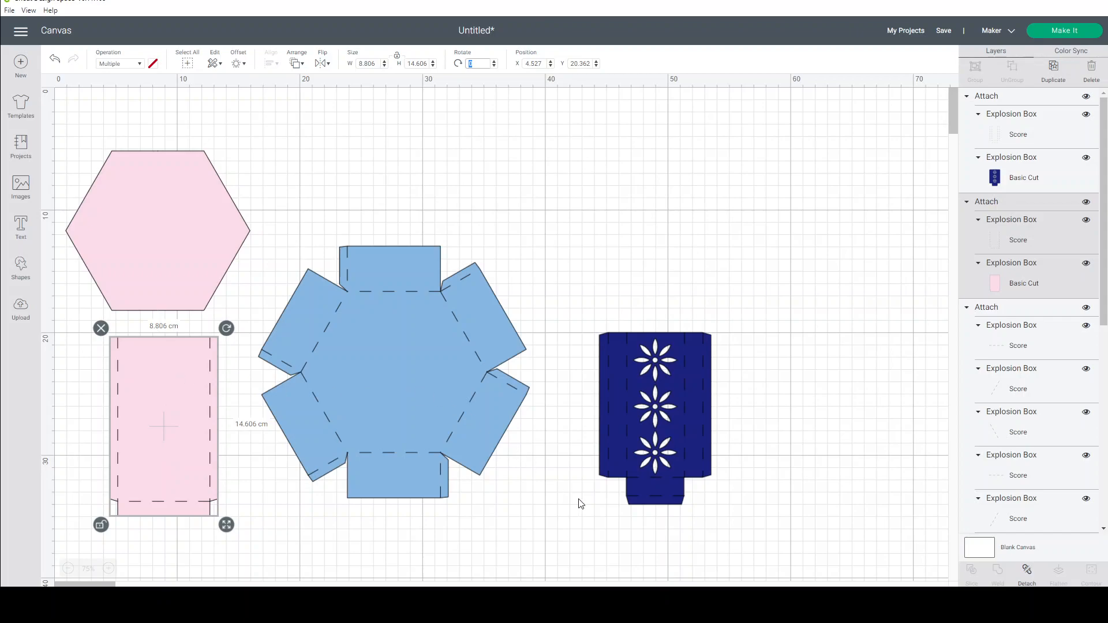
left_click_drag(648, 455, 161, 459)
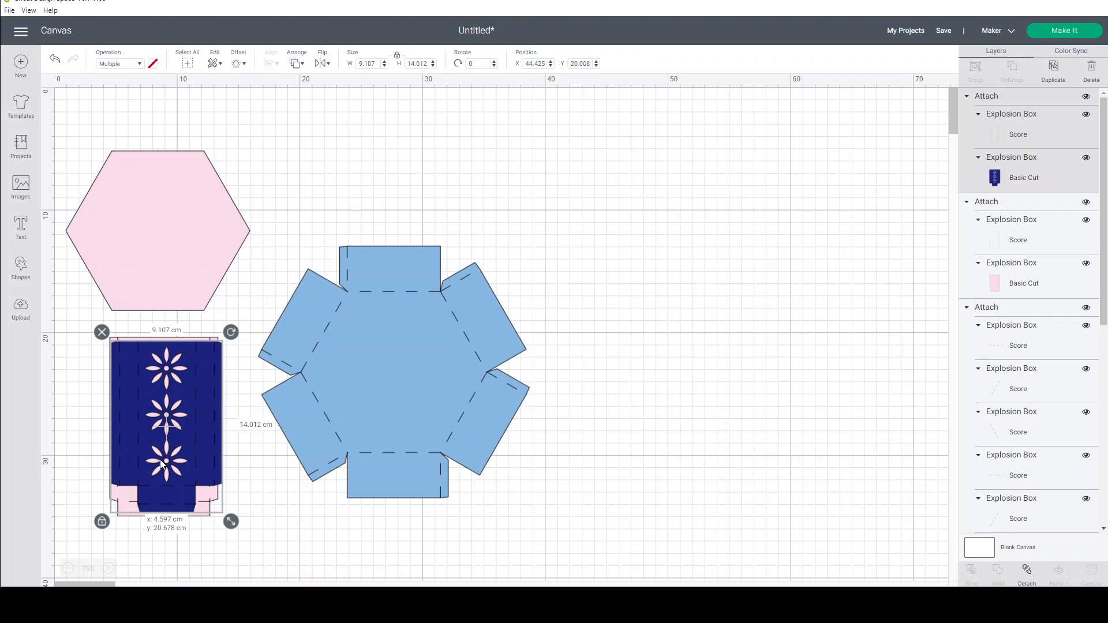
left_click_drag(162, 463, 649, 398)
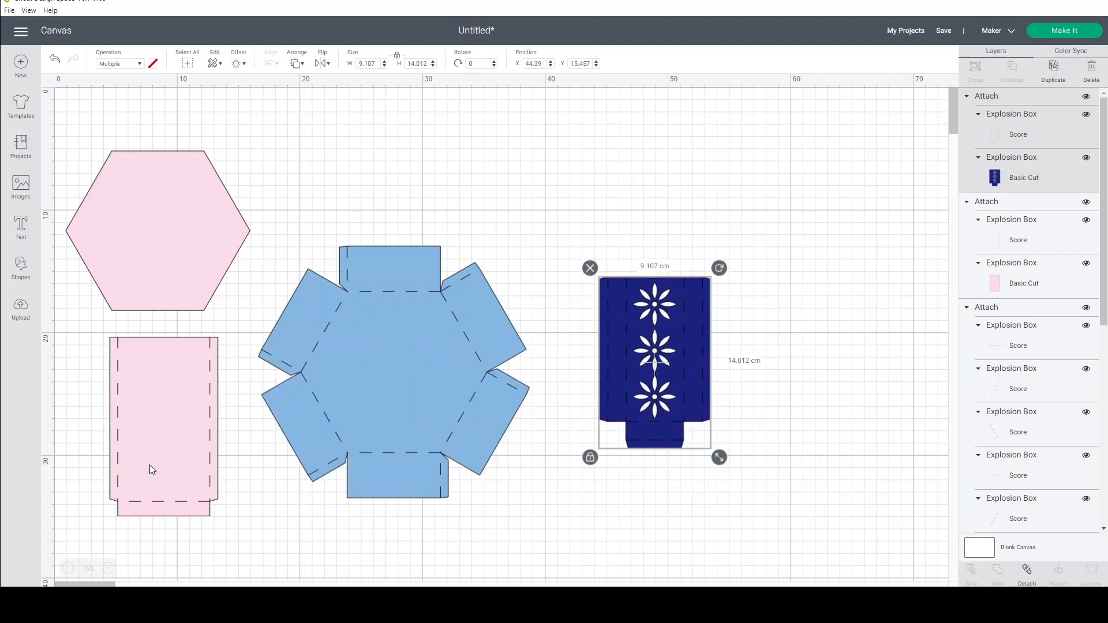